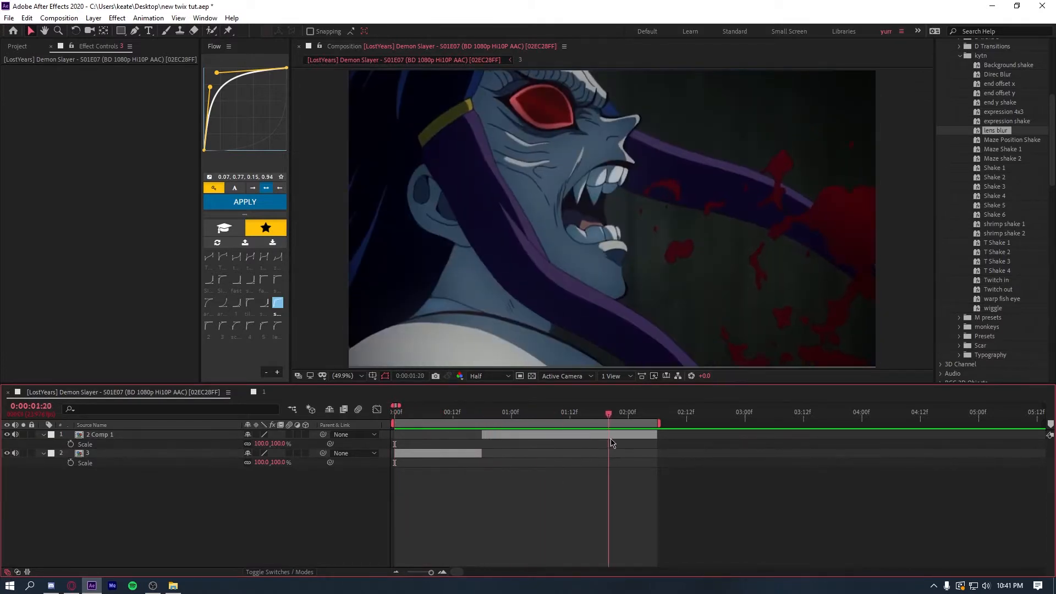
- Play back and scrub through the two clips to review the cut between them
key(space)
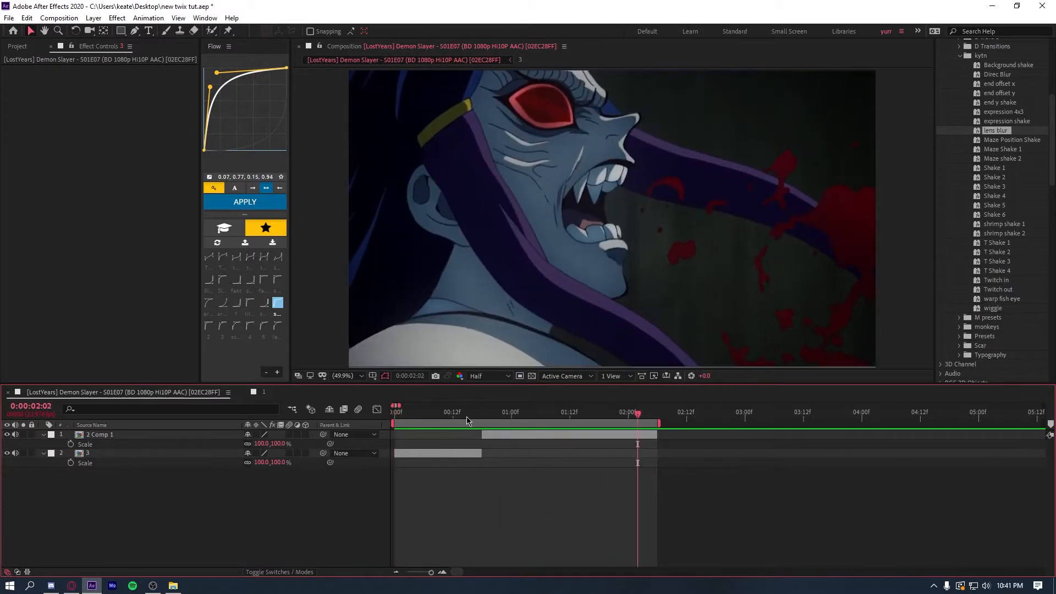
click(426, 418)
drag(398, 420, 407, 423)
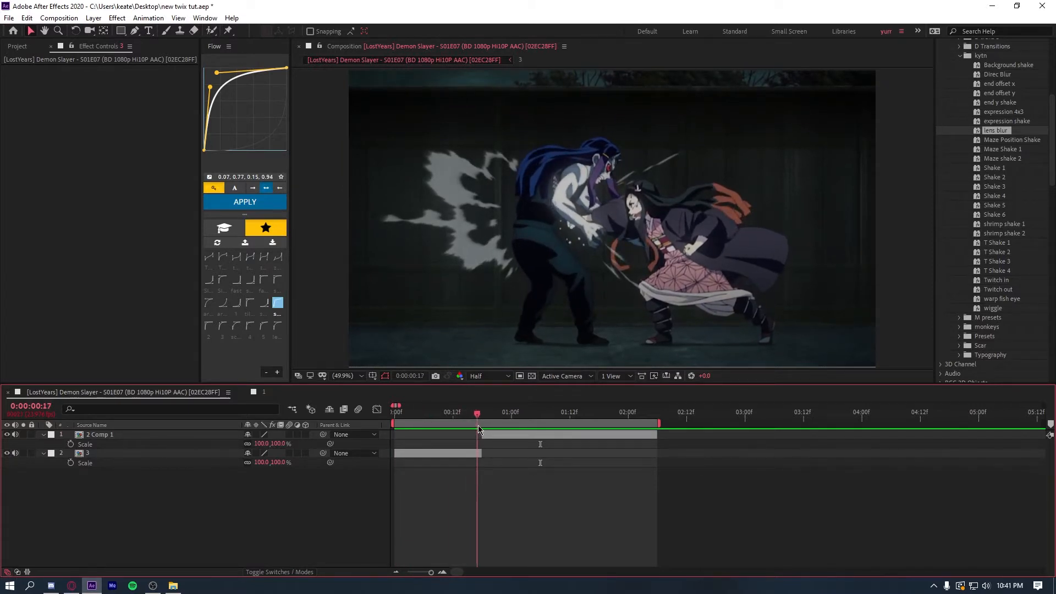
drag(477, 424, 431, 427)
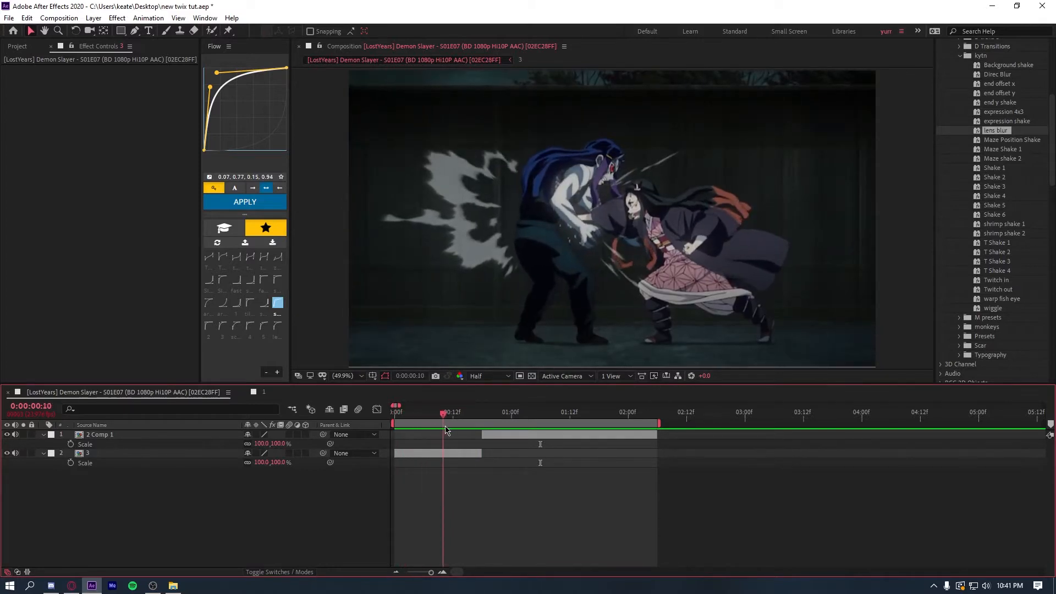
- Keyframe the Scale of layer 3 from 100% at the composition's start to 125% at 0:00:00:18
drag(474, 436, 390, 452)
click(411, 455)
key(s)
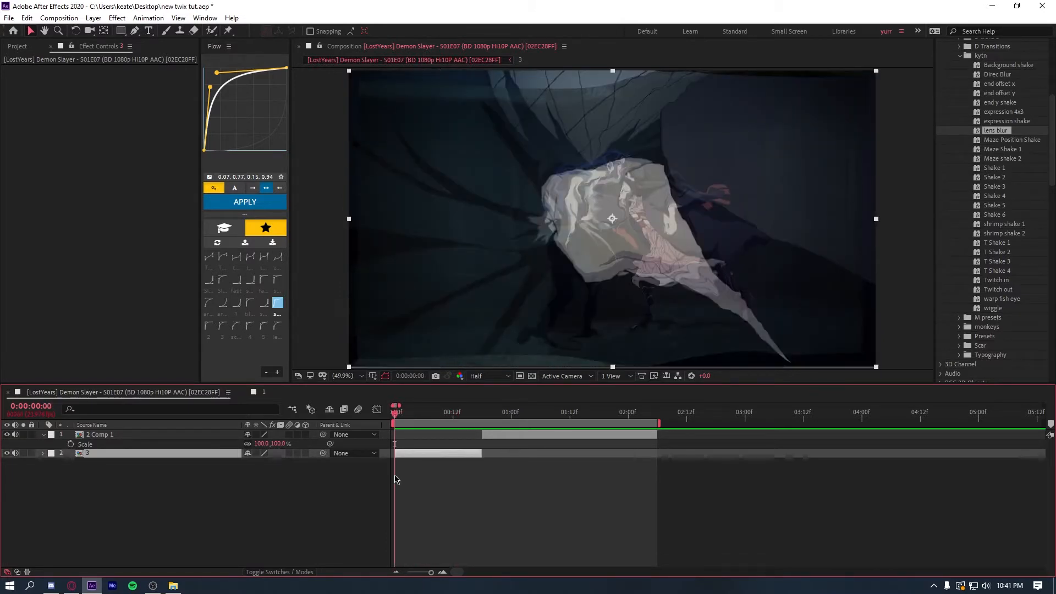
click(71, 463)
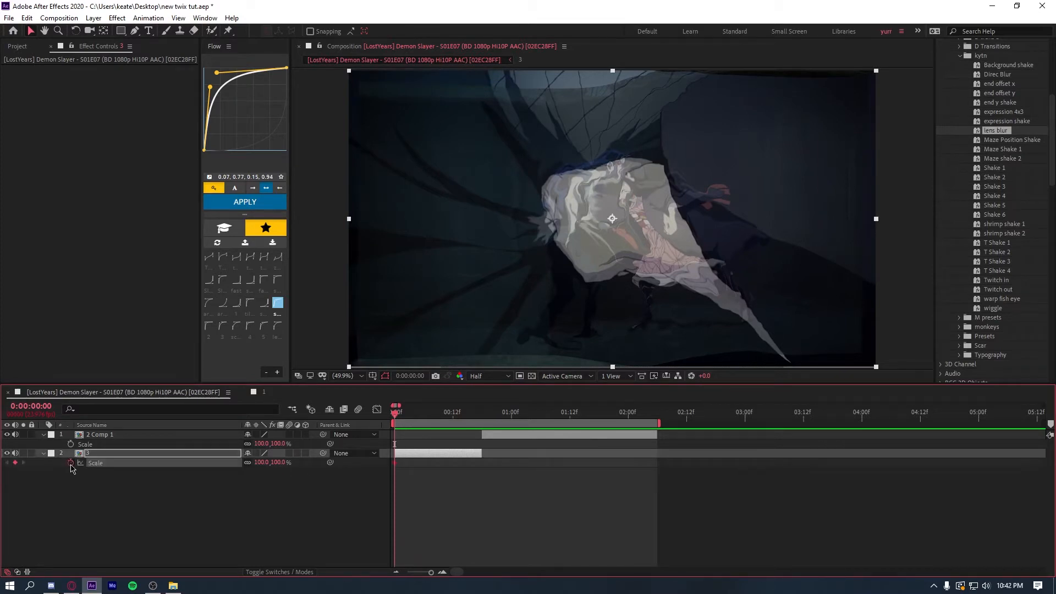
drag(396, 419, 483, 430)
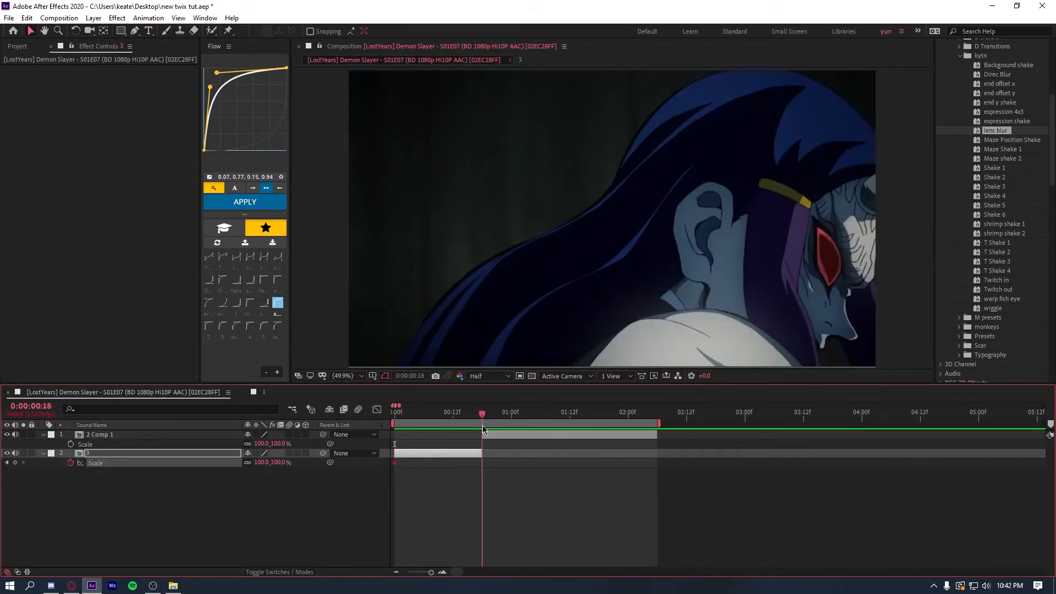
text(5)
key(Return)
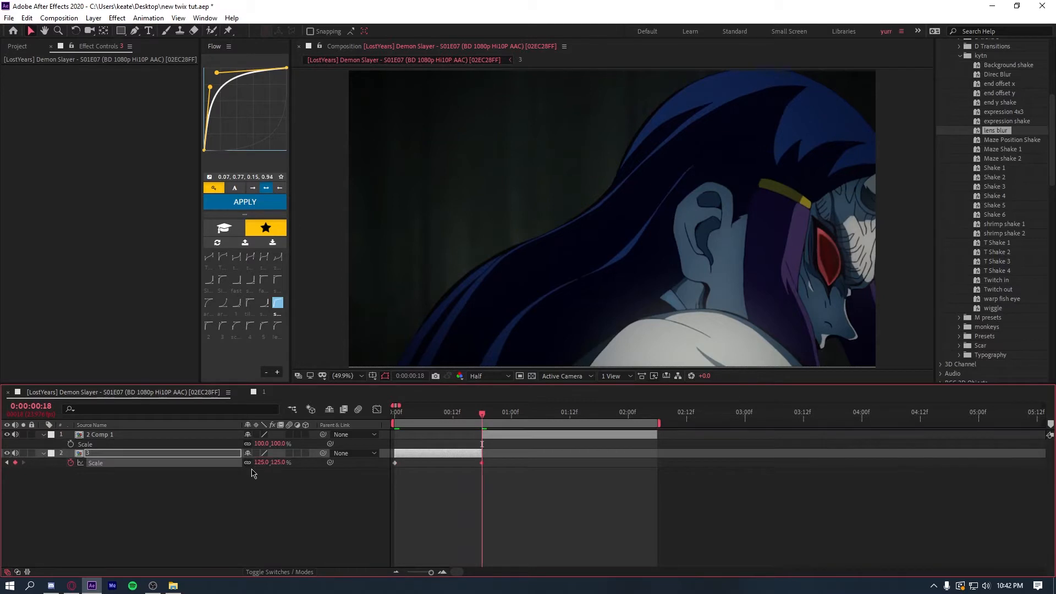
- Move layer 3's first Scale keyframe to 0:00:00:01 and check the start of the zoom
key(Home)
click(442, 573)
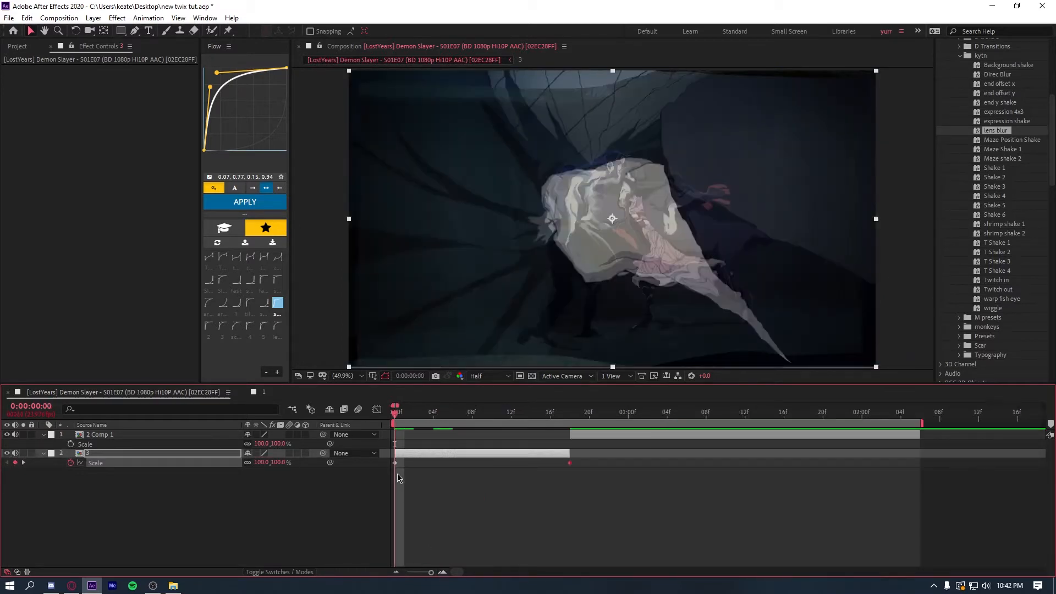
key(space)
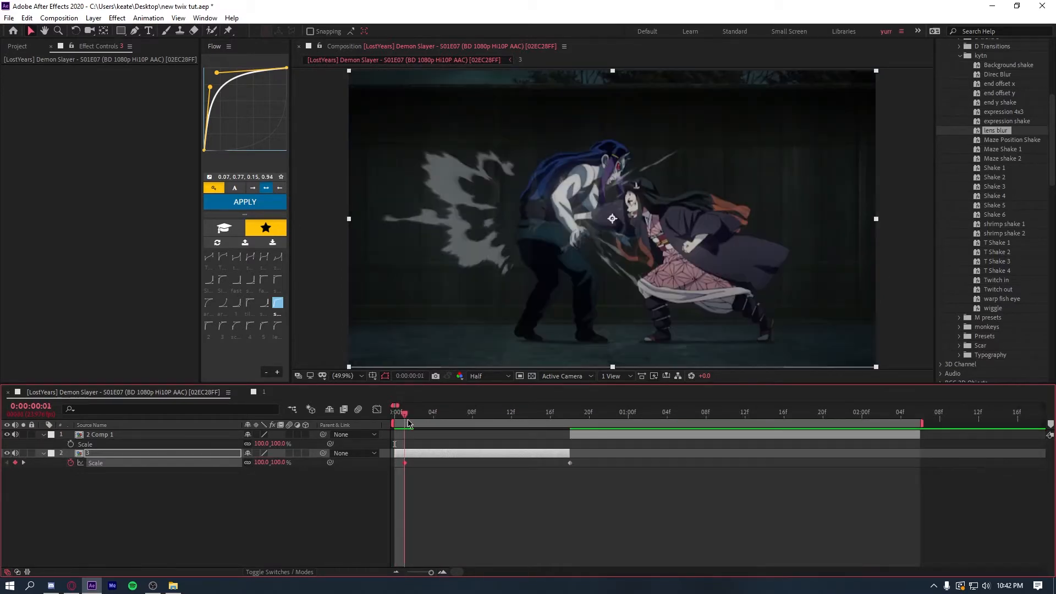
key(space)
drag(404, 445, 378, 480)
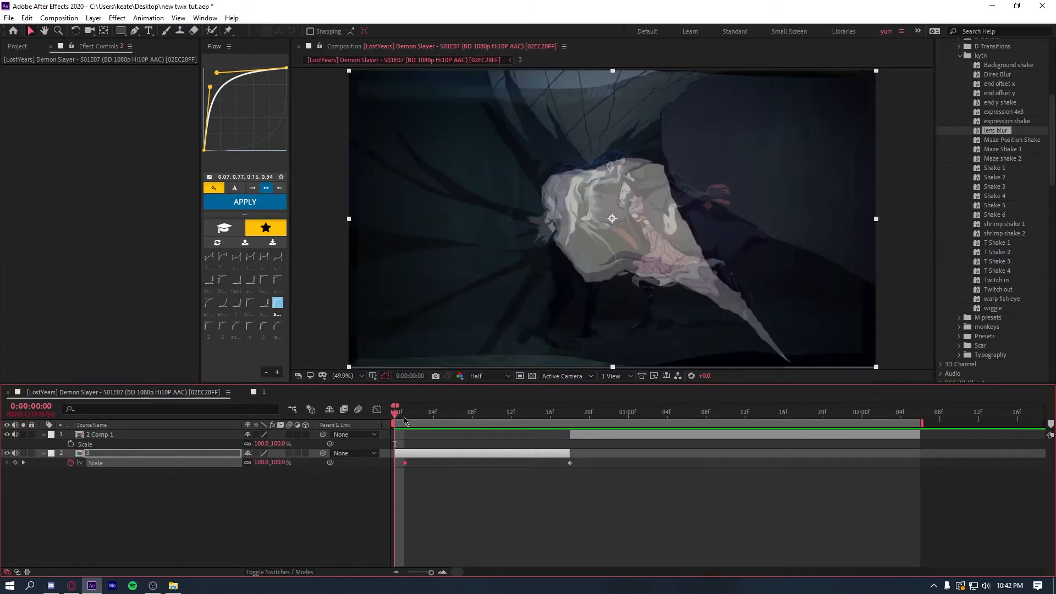
click(406, 420)
click(415, 420)
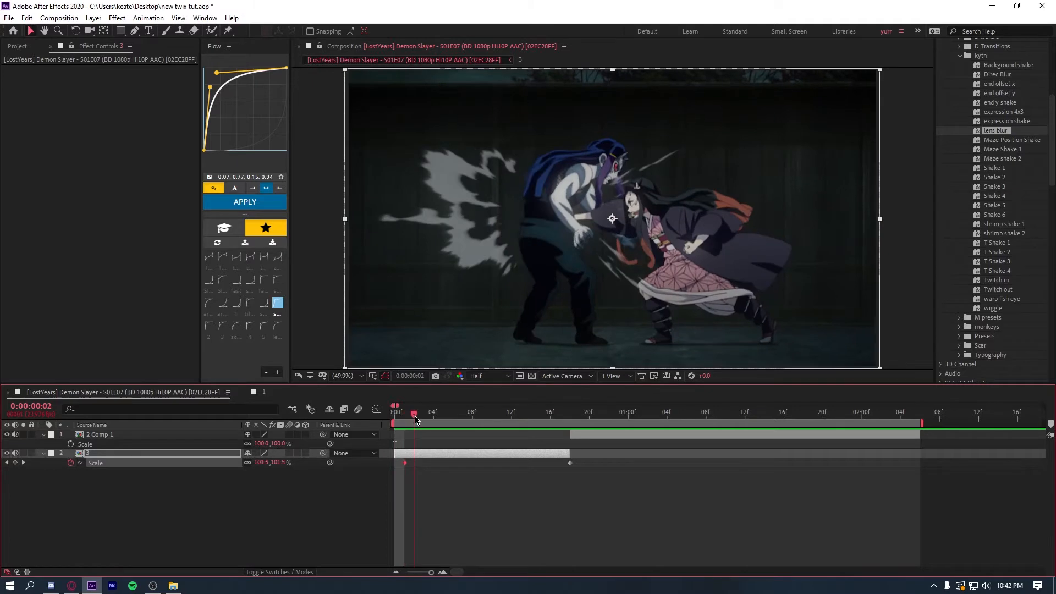
drag(412, 420, 384, 420)
- Apply the shrimp 2 easing curve to both Scale keyframes of layer 3, then check the graph and preview the zoom
drag(583, 468, 380, 461)
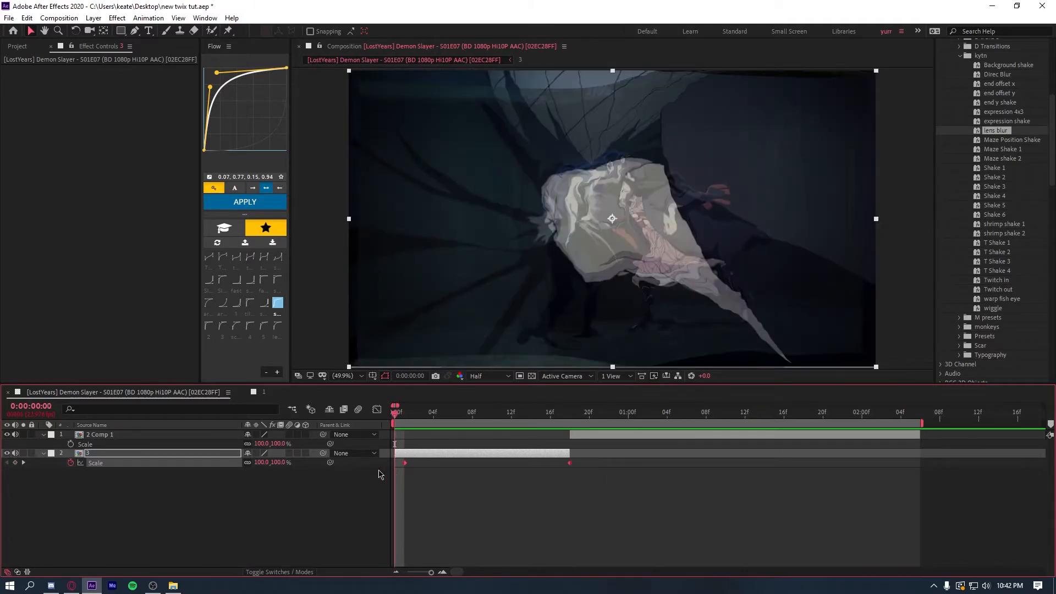
click(276, 309)
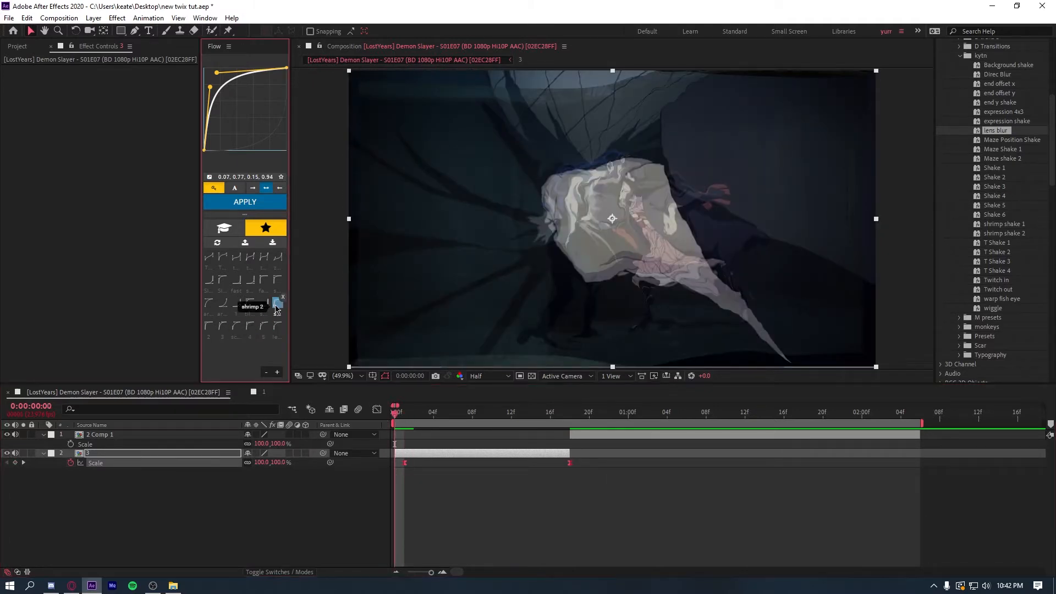
click(247, 210)
drag(401, 468, 583, 459)
click(375, 410)
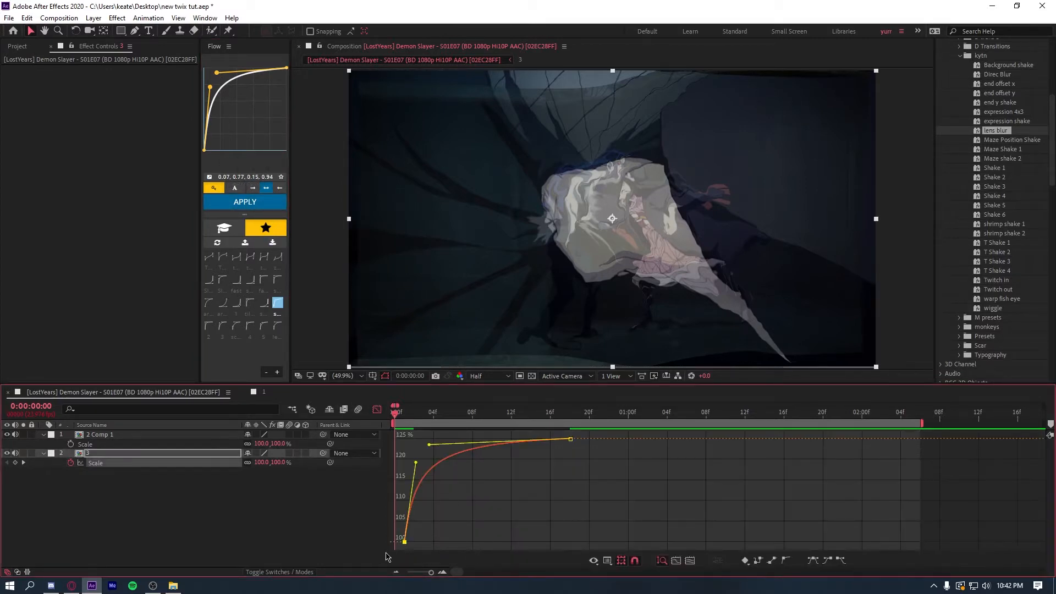
click(377, 410)
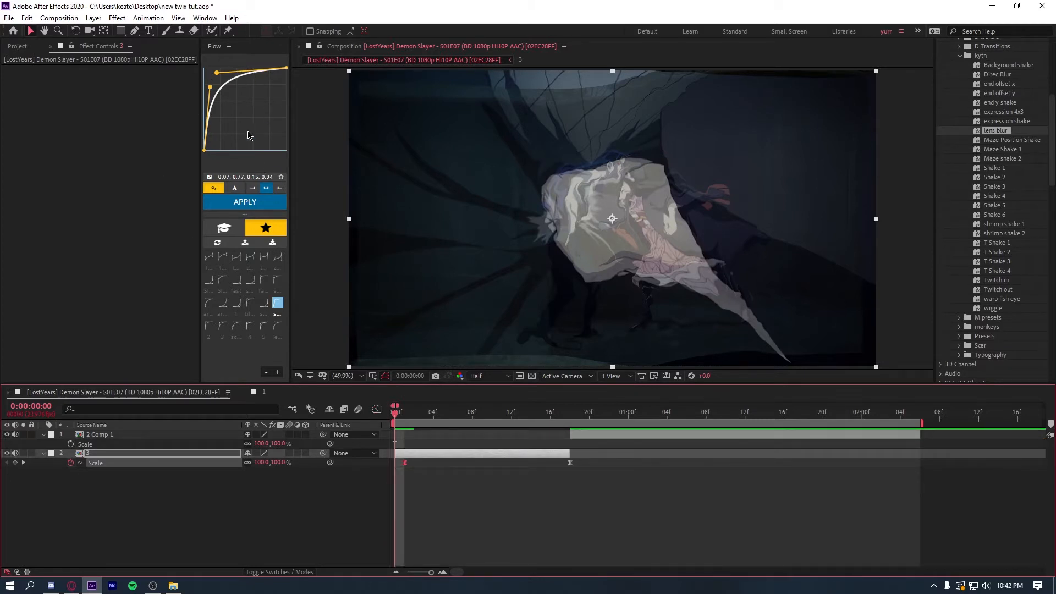
click(452, 494)
key(space)
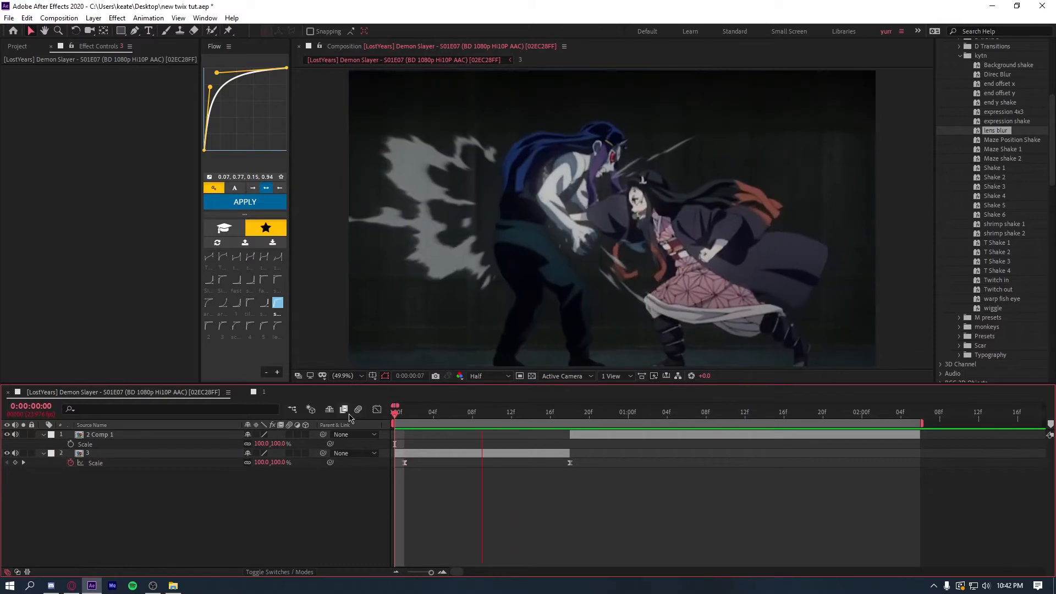
key(space)
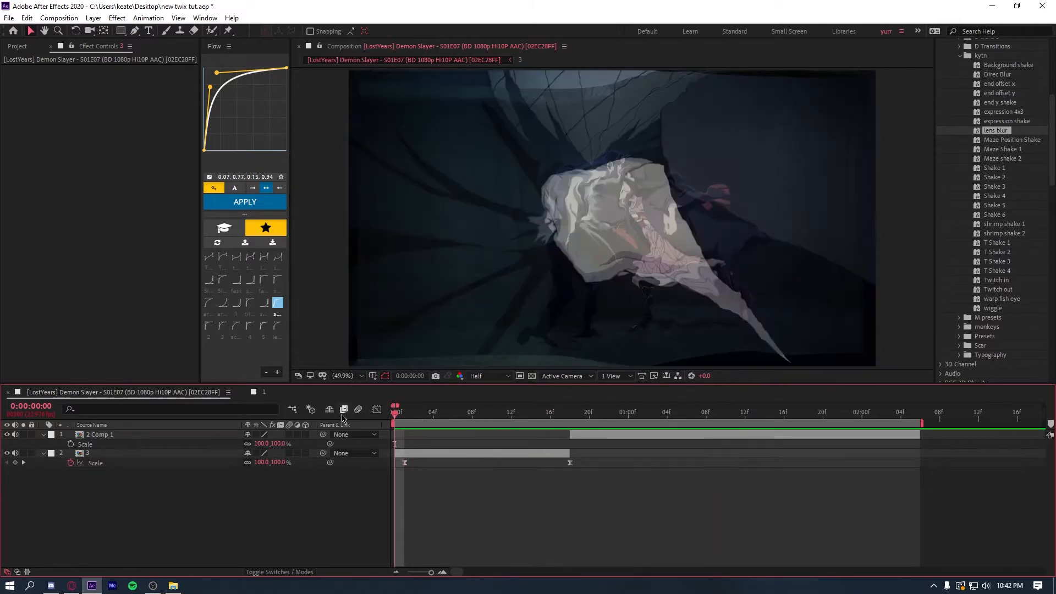
key(space)
- Add an adjustment layer directly above layer 3 and trim it to end at 0:00:00:18
key(ctrl+alt+y)
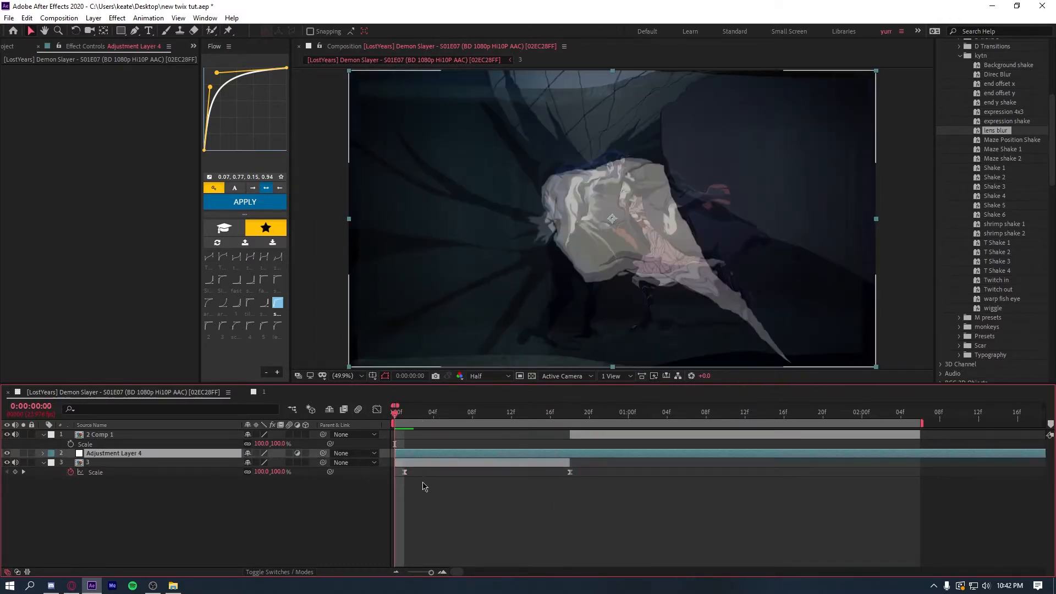
drag(484, 420, 570, 421)
key(ctrl+shift+d)
key(Delete)
key(space)
- Apply the lens blur preset to the adjustment layer and T Shake 3 to layer 3, then preview the effects
click(440, 453)
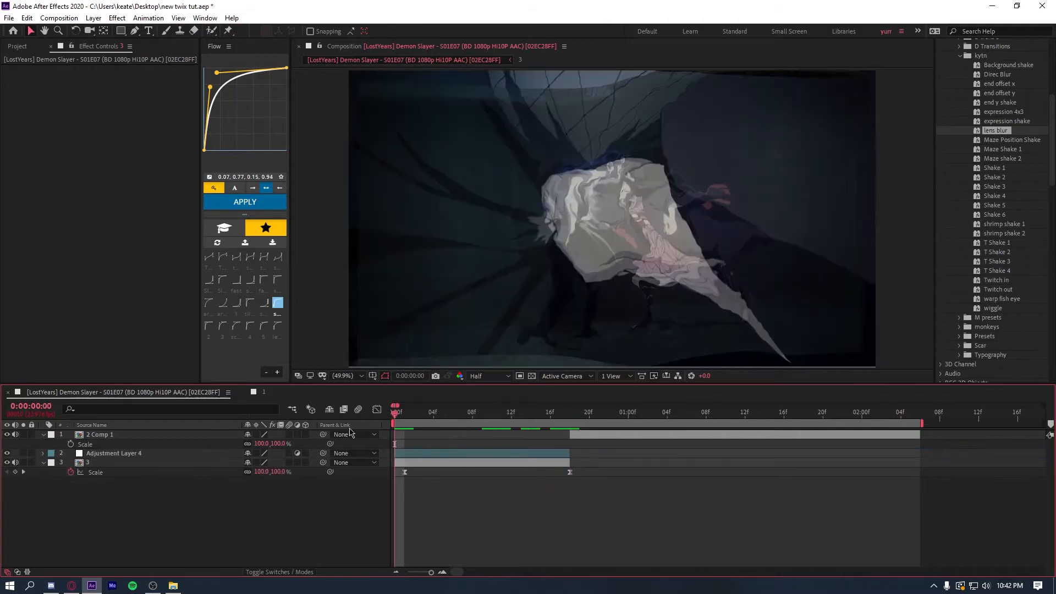
drag(1009, 131, 445, 454)
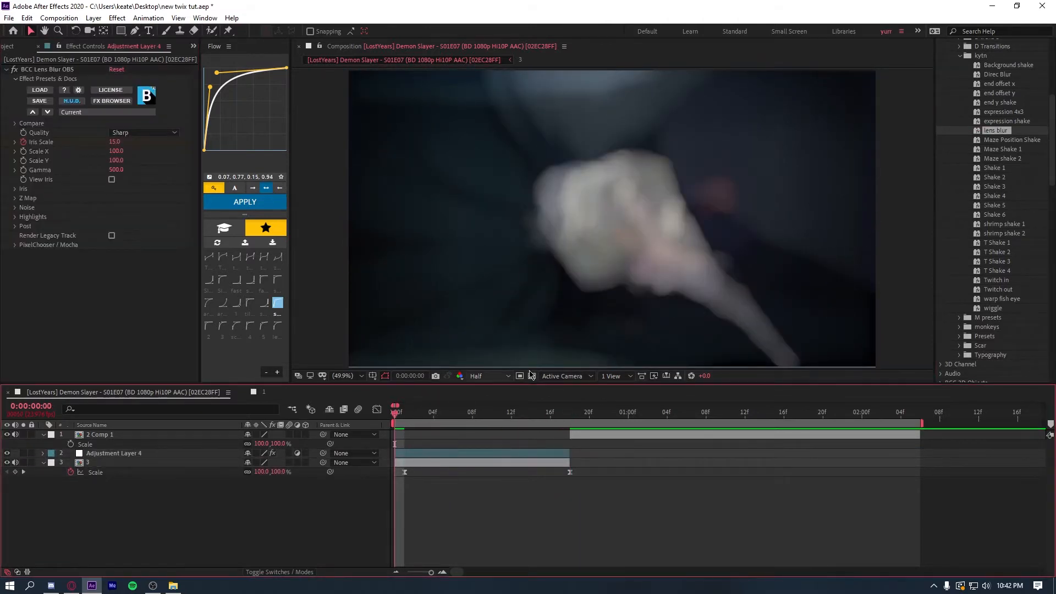
drag(1013, 265, 467, 467)
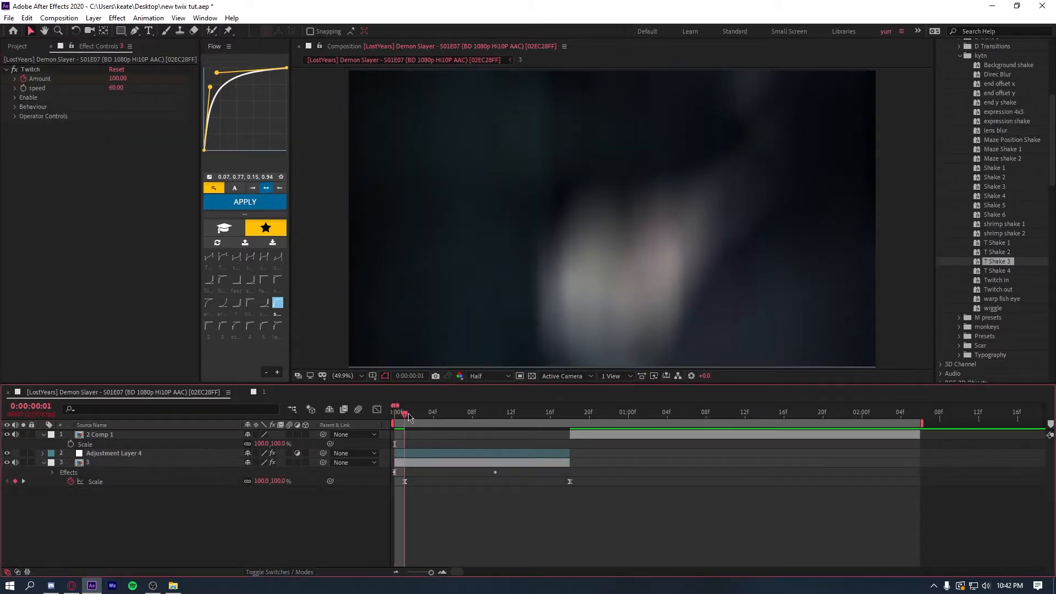
drag(398, 418, 334, 406)
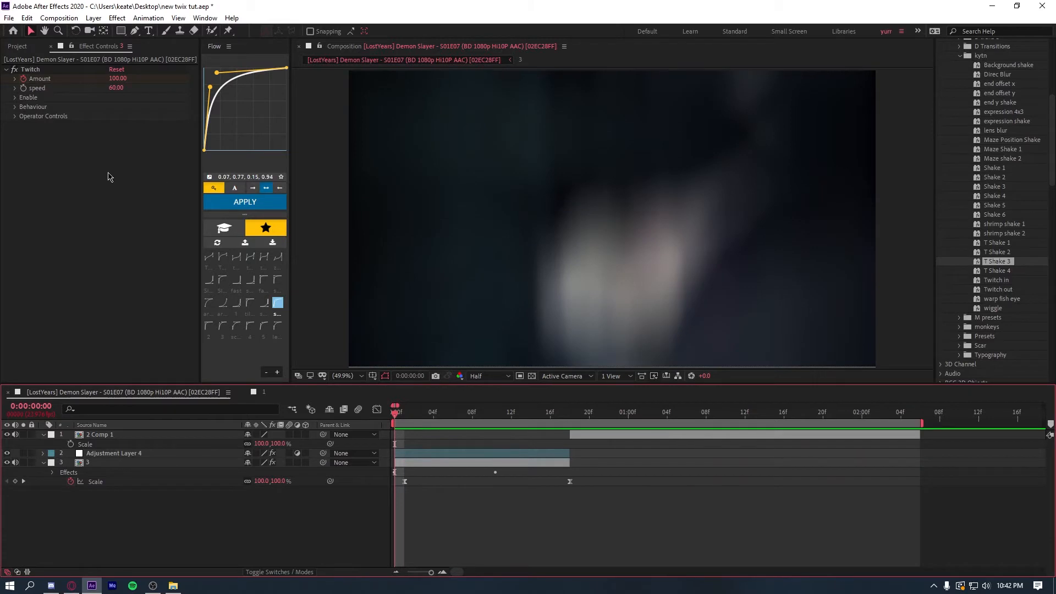
drag(407, 419, 328, 408)
key(space)
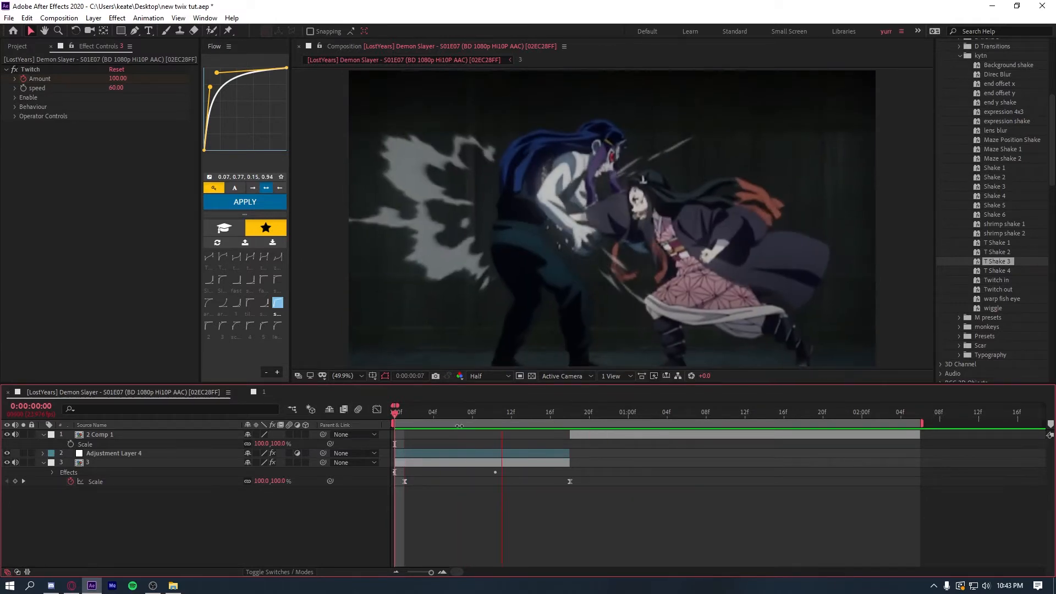
- Add a second adjustment layer above the first, trimmed to run from 0:00:00:13 to 0:00:00:18
click(555, 417)
click(521, 452)
drag(555, 417, 521, 416)
key(ctrl+alt+y)
key(alt+[)
key(ctrl+shift+d)
key(Delete)
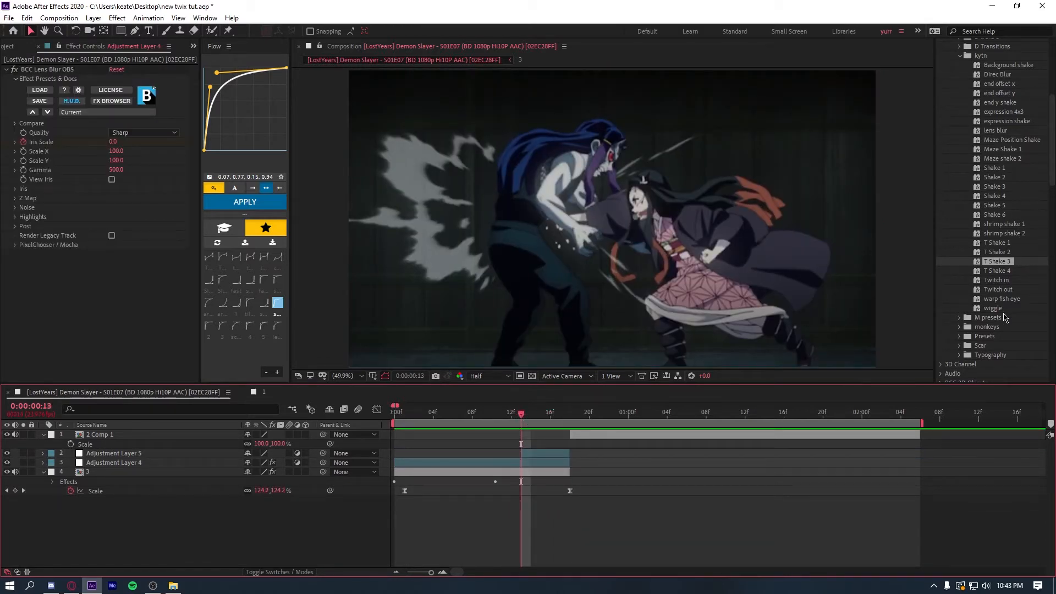
- Apply the Twitch out preset to the second adjustment layer, reveal its keyframes and start the layer at 0:00:00:12
drag(998, 289, 532, 453)
key(u)
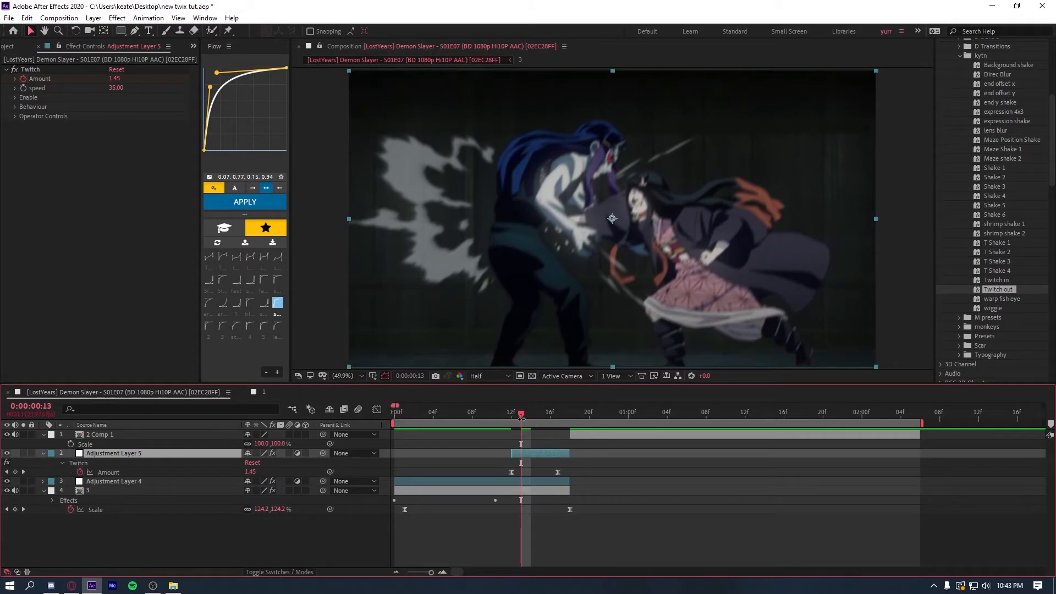
click(511, 418)
click(517, 446)
click(537, 455)
- Set the Twitch effect's Slide Amount to 200, Slide Twitches to 3 and Slide Spread to 0
click(16, 117)
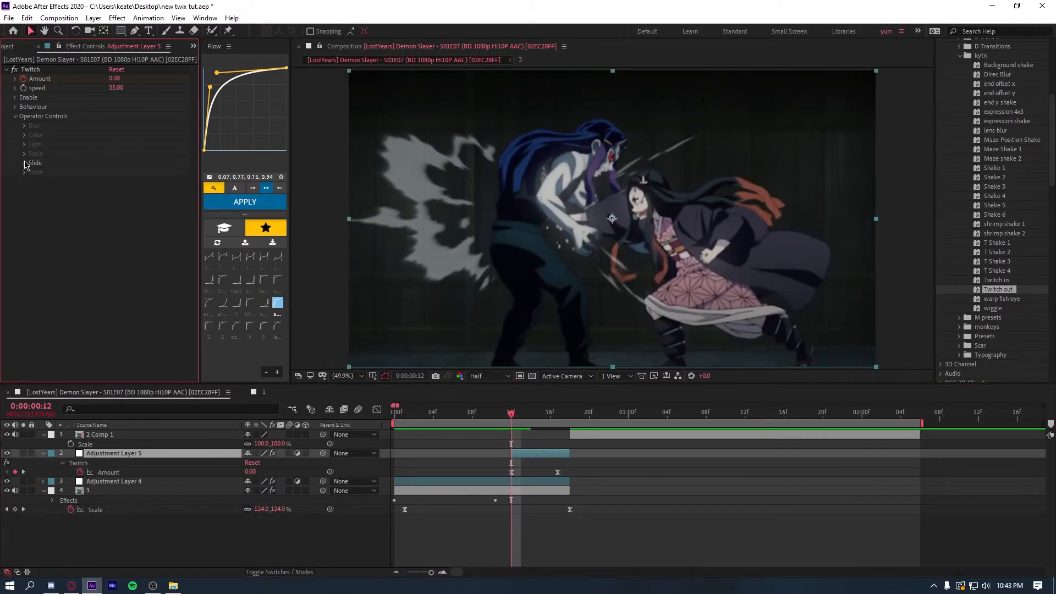
click(25, 163)
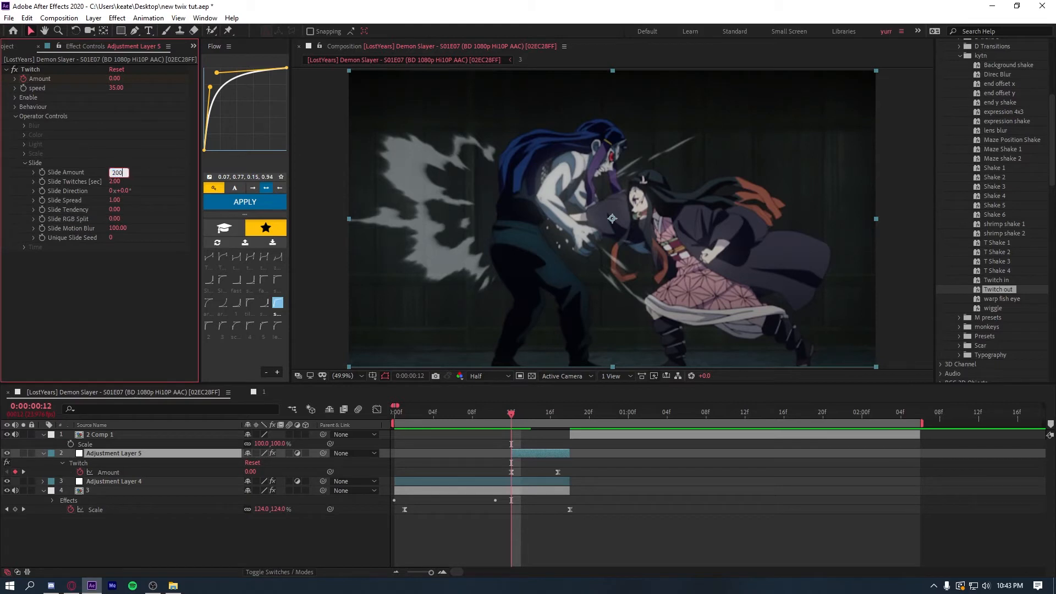
text(200)
key(Return)
text(3)
key(Return)
- Apply the T Shake 3 preset to 2 Comp 1 at its start, 0:00:00:18
drag(511, 413, 569, 418)
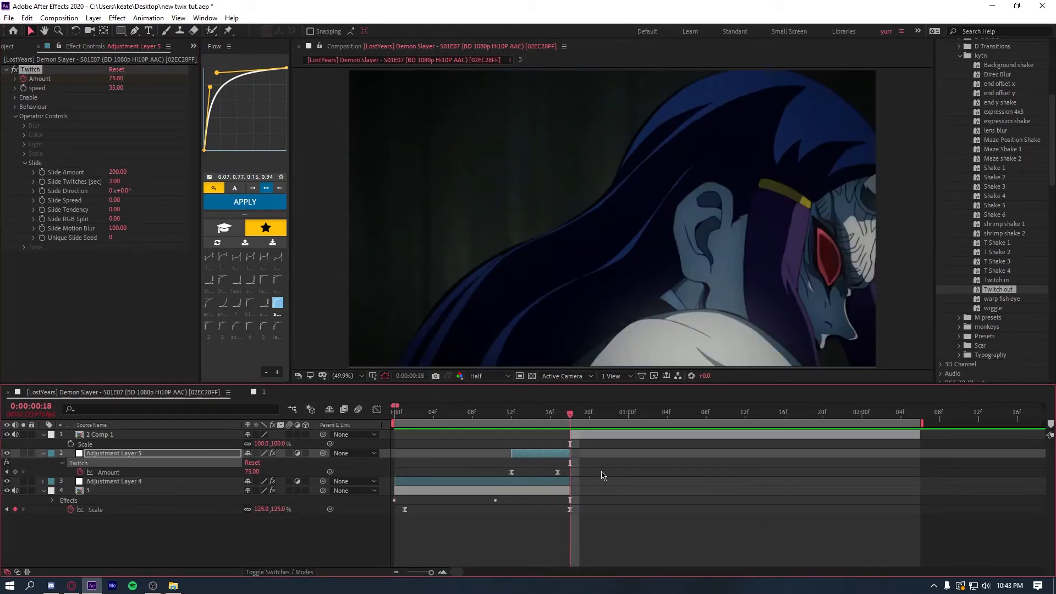
click(578, 435)
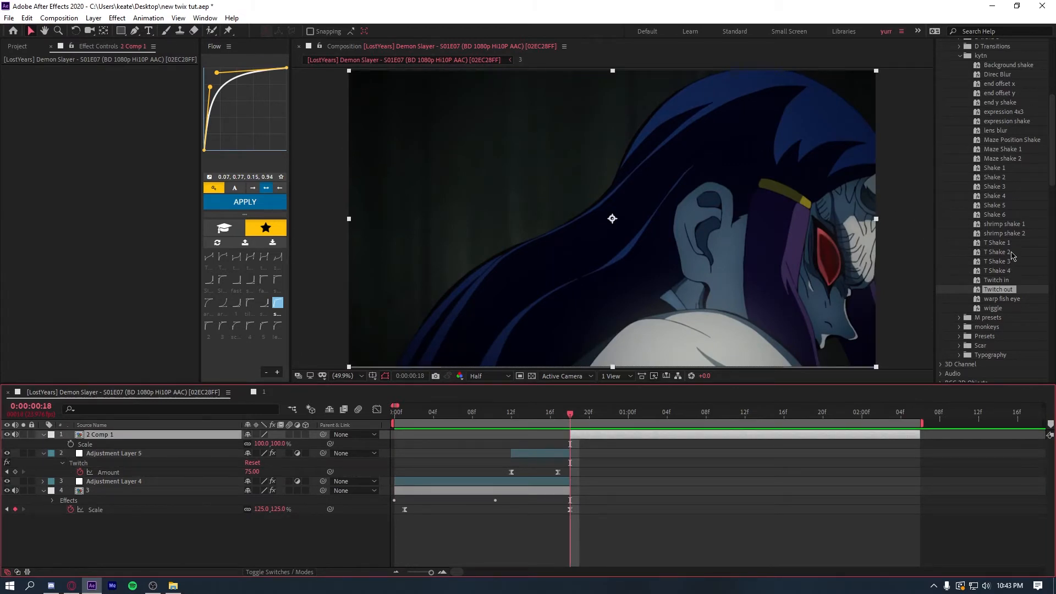
drag(1011, 263, 648, 434)
click(596, 472)
click(590, 438)
click(604, 473)
- Add an adjustment layer above 2 Comp 1, starting at 0:00:00:18 and trimmed to the clip's end
click(580, 434)
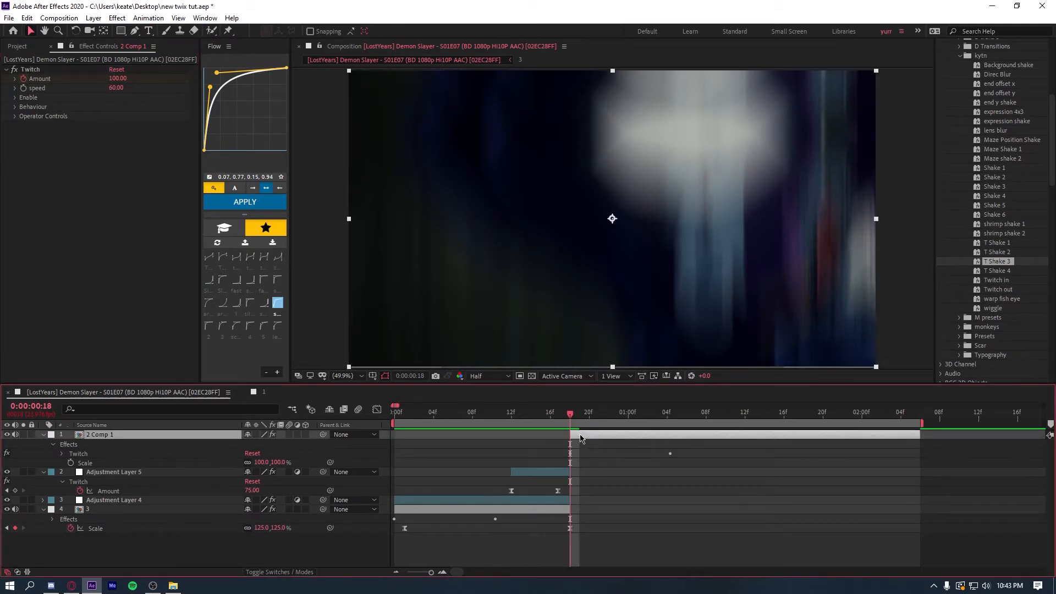
key(ctrl+alt+y)
key(alt+bracketleft)
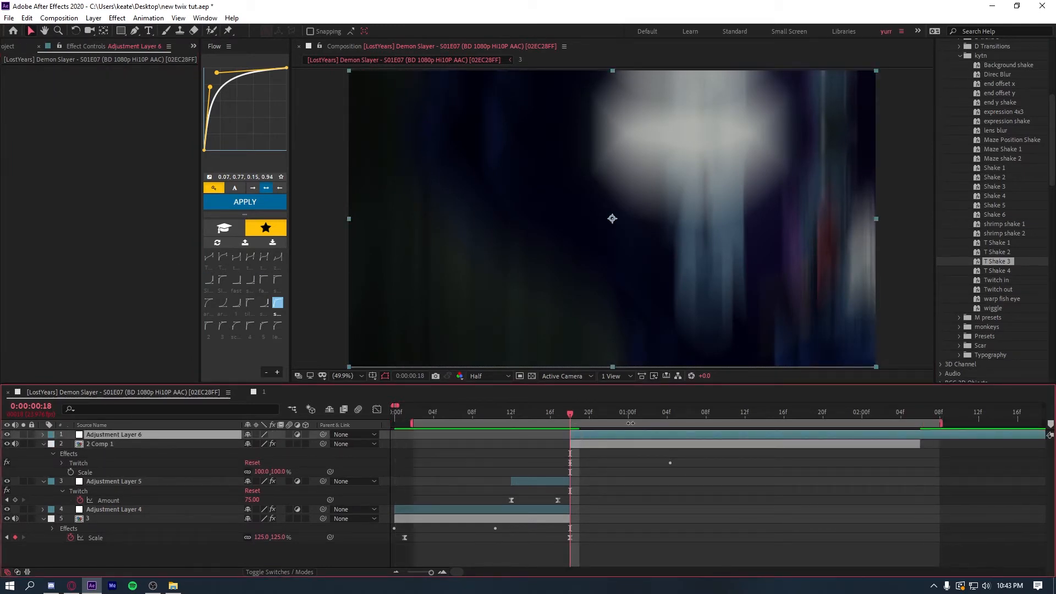
drag(570, 415, 721, 422)
key(ctrl+shift+d)
key(Delete)
key(space)
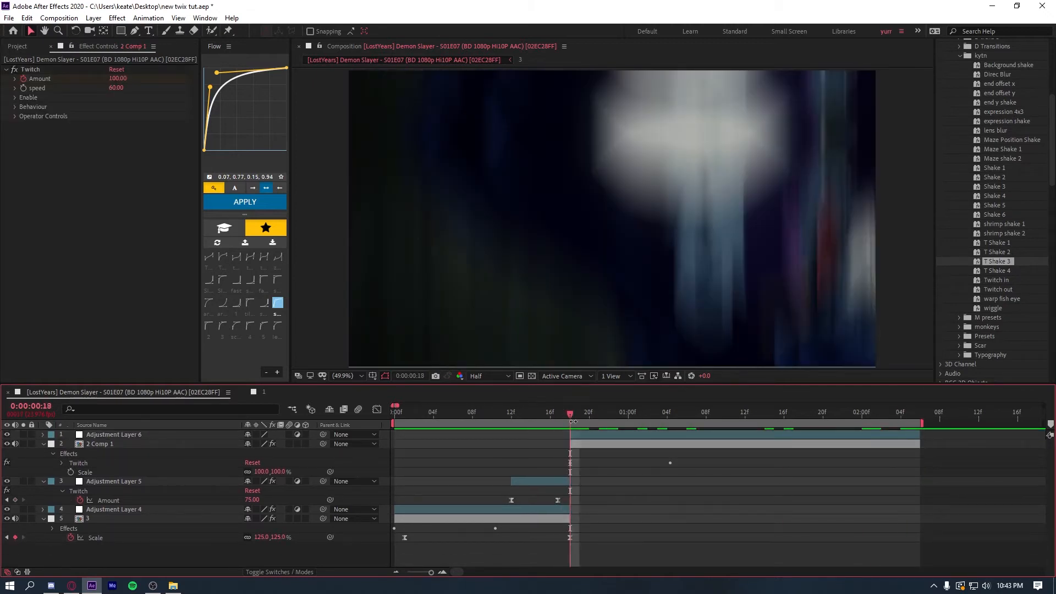
- Apply the lens blur preset to the adjustment layer above 2 Comp 1 and preview from the beginning
drag(996, 131, 610, 438)
key(Home)
key(space)
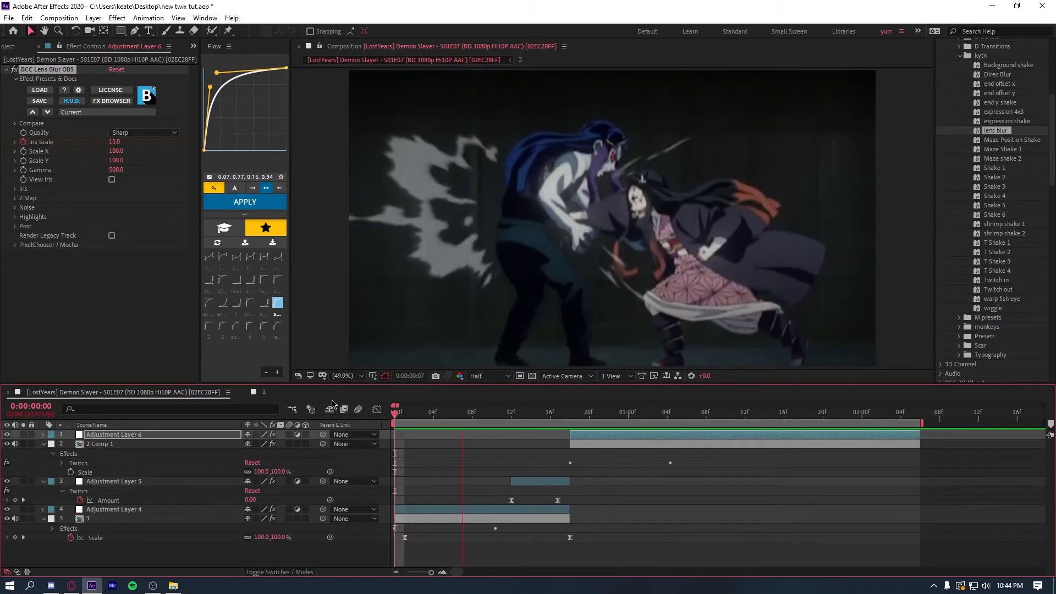
- Preview the transition into 2 Comp 1 from the beginning and check the frames around 0:00:00:18
click(563, 419)
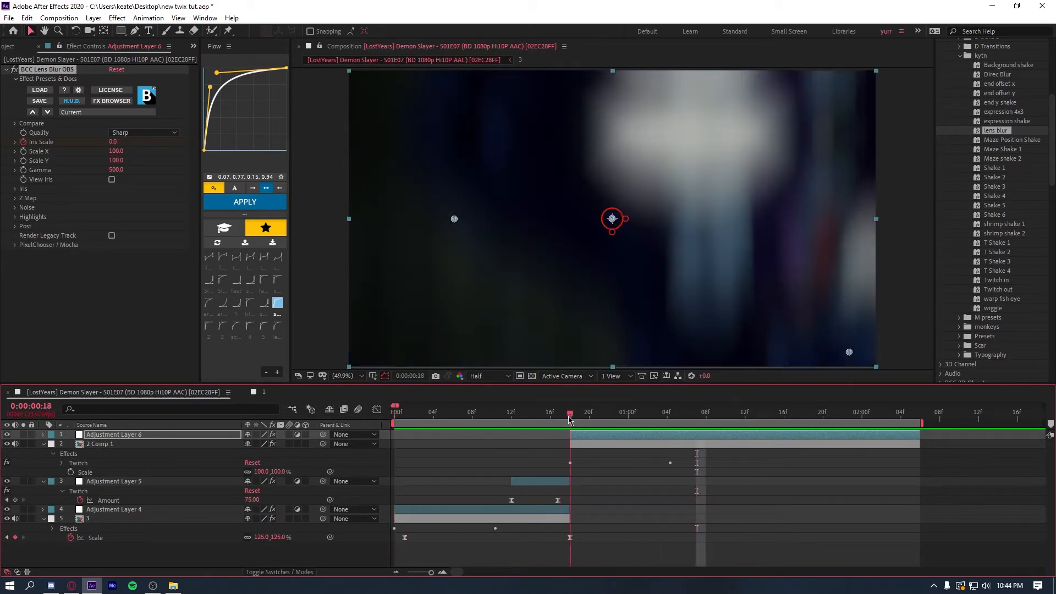
click(582, 444)
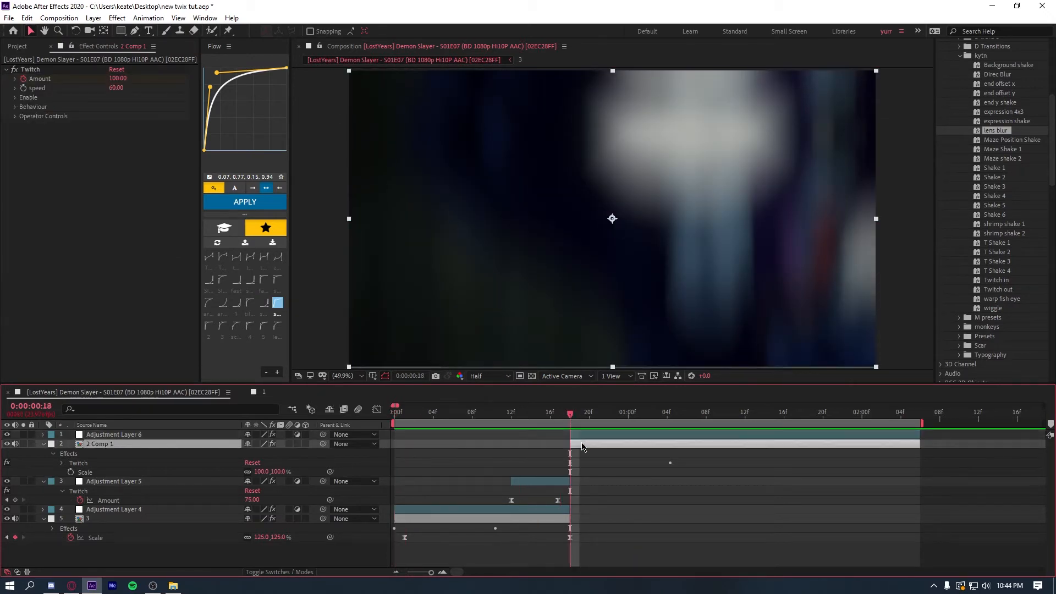
drag(572, 418, 374, 411)
key(space)
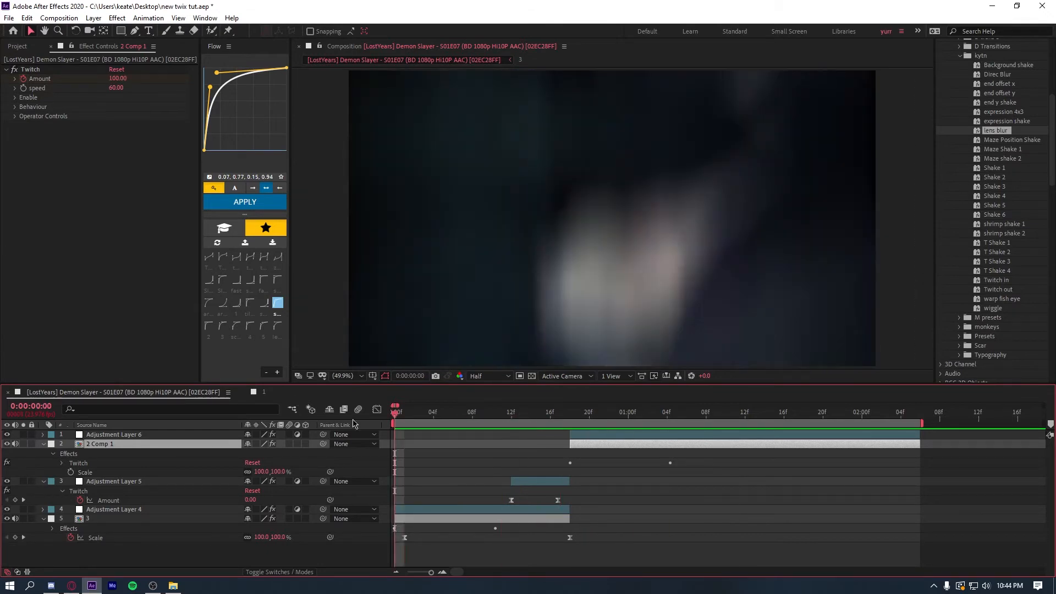
drag(572, 421, 380, 414)
key(space)
drag(580, 419, 571, 418)
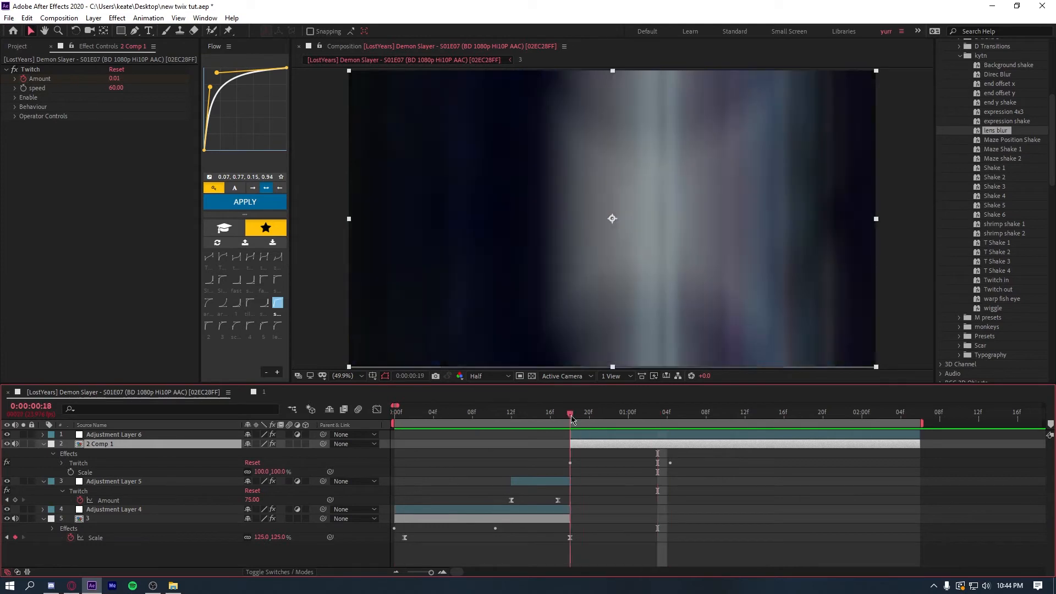
- Add a Scale keyframe of 150% to 2 Comp 1 at 0:00:00:19
key(u)
key(s)
drag(532, 418, 392, 419)
key(space)
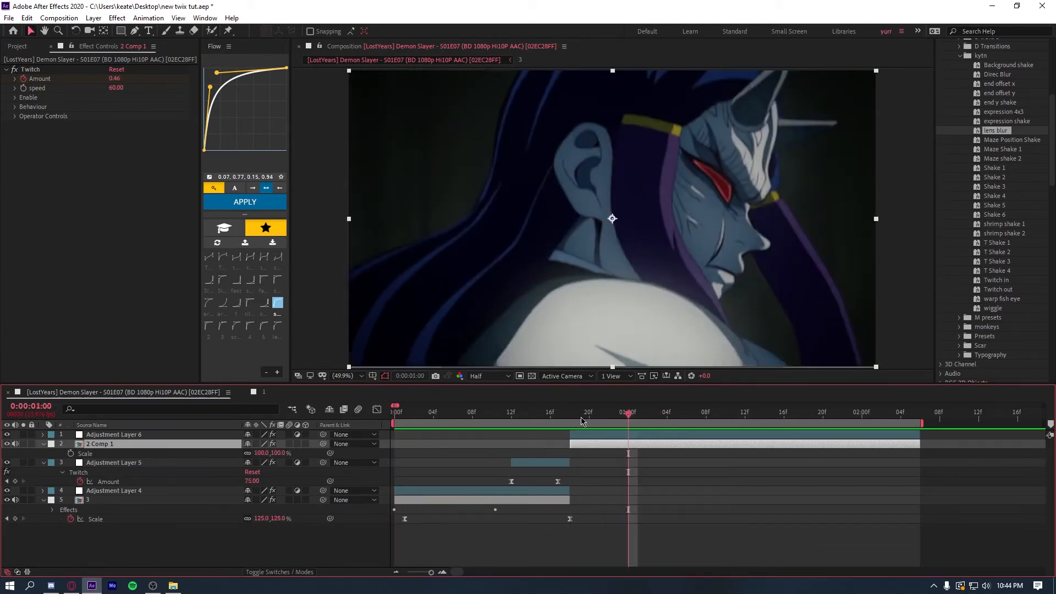
click(581, 424)
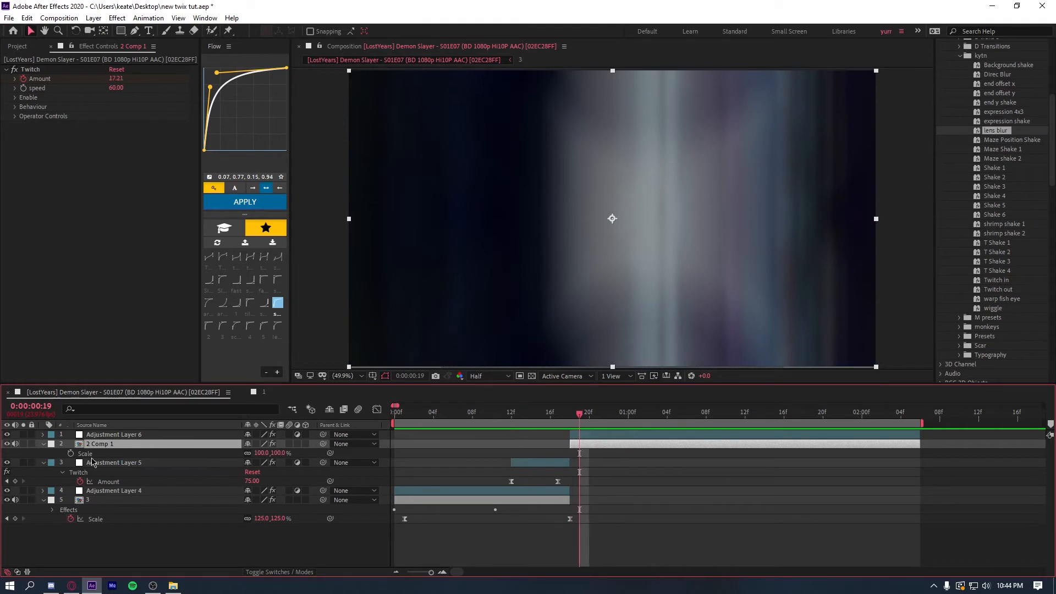
click(71, 454)
text(150)
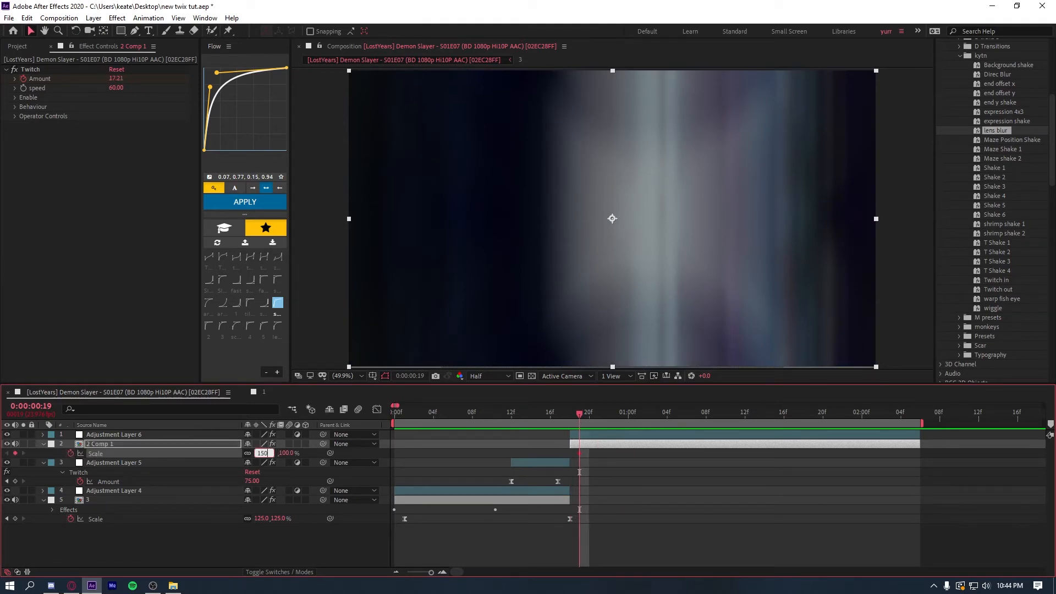
key(Return)
- Add Scale keyframes of 100% at 0:00:01:12 and 125% at 0:00:02:06 to 2 Comp 1
click(654, 447)
key(u)
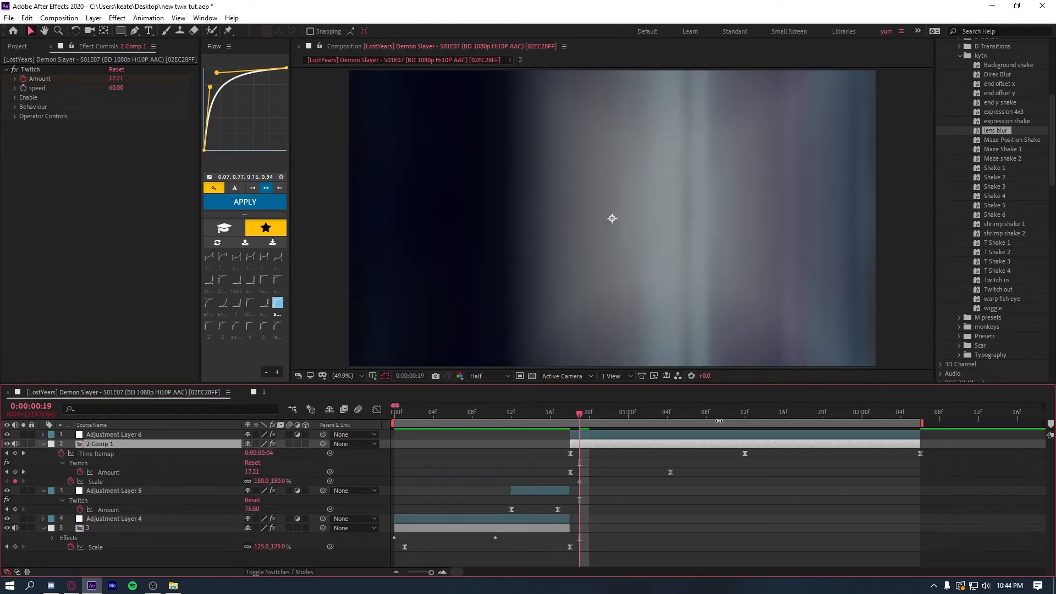
drag(590, 415, 744, 435)
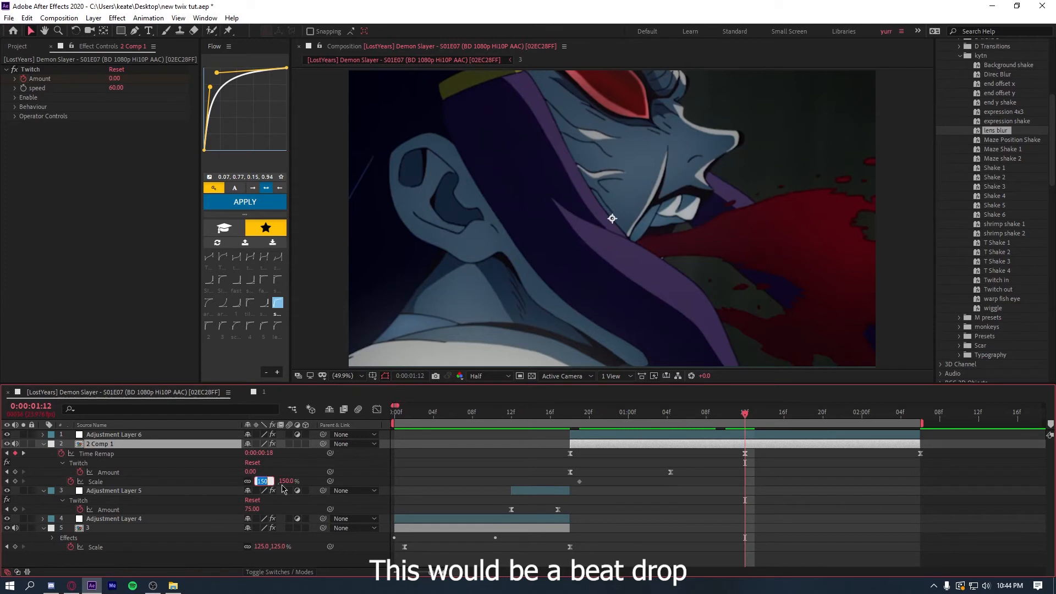
text(100)
key(Return)
drag(744, 419, 920, 419)
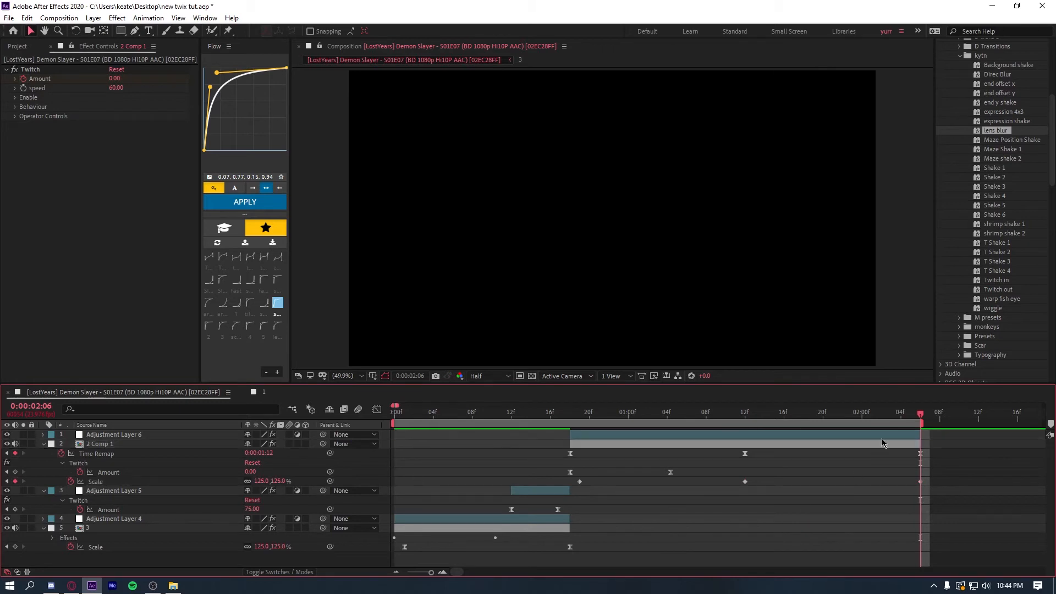
- Ease 2 Comp 1's three Scale keyframes with the 0.07, 0.77, 0.15, 0.94 Flow curve and preview from the beginning
drag(921, 413, 520, 415)
drag(570, 487, 957, 492)
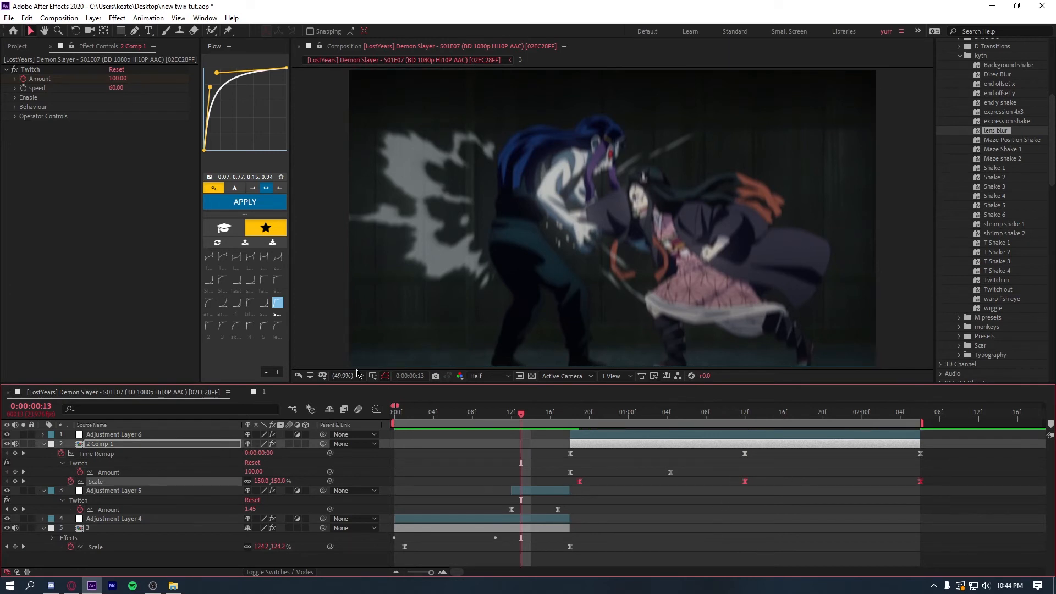
click(547, 439)
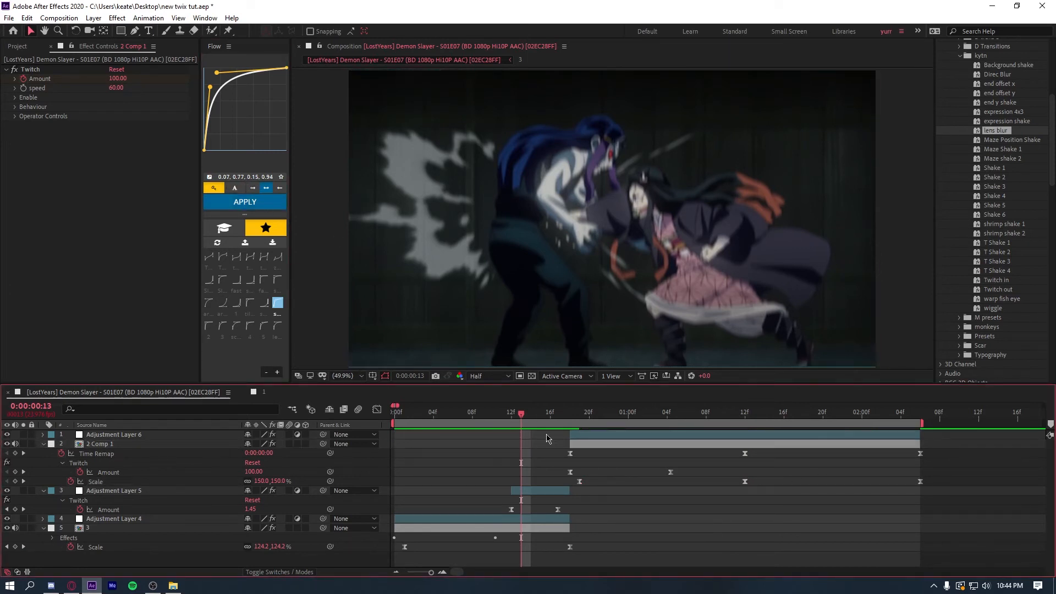
drag(522, 414, 329, 405)
key(space)
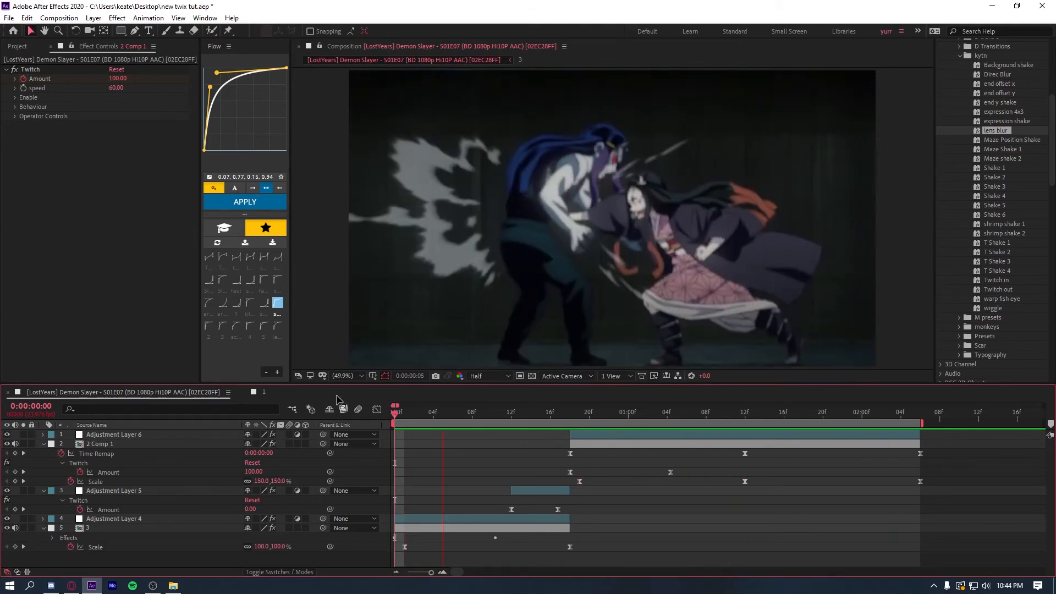
key(space)
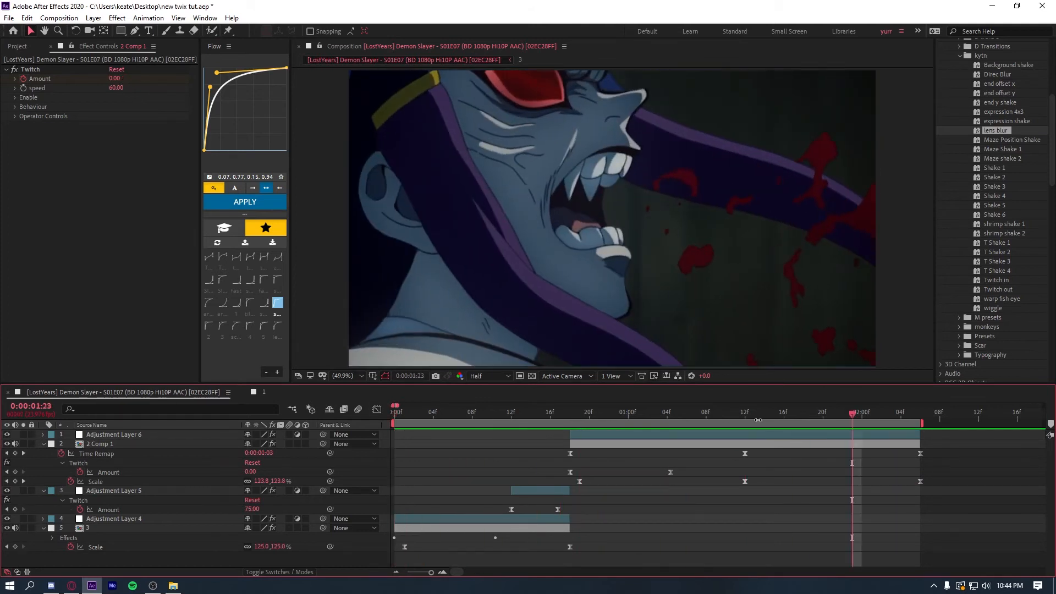
- Split the adjustment layer above 2 Comp 1 at 0:00:01:12 and remove the lens blur effect from its second part
click(744, 419)
key(ctrl+shift+d)
click(47, 71)
key(Delete)
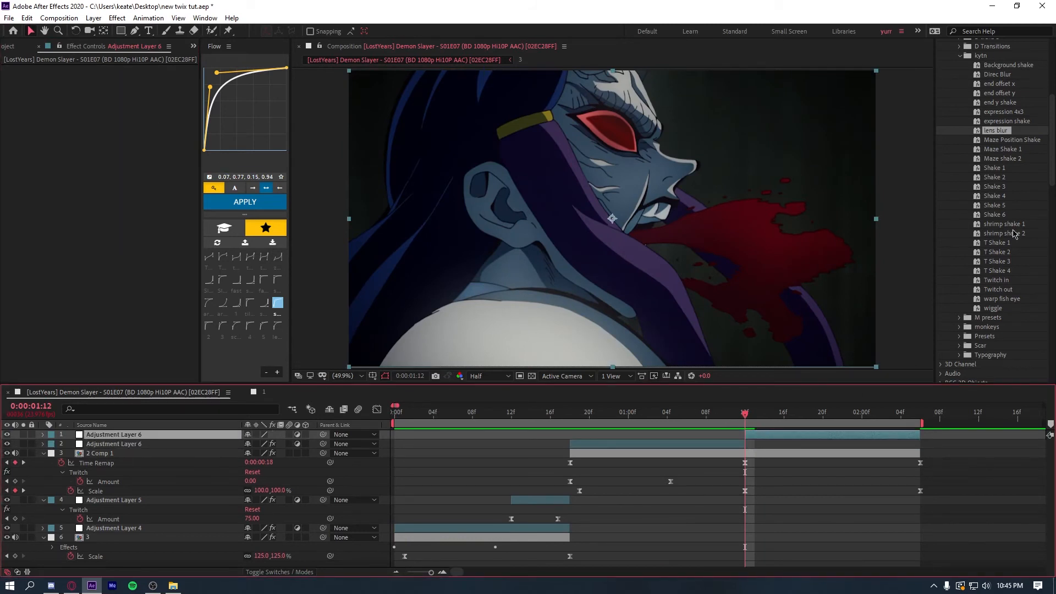
- Apply the T Shake 4 and lens blur presets to the adjustment layer starting at 0:00:01:12
drag(1014, 264, 800, 445)
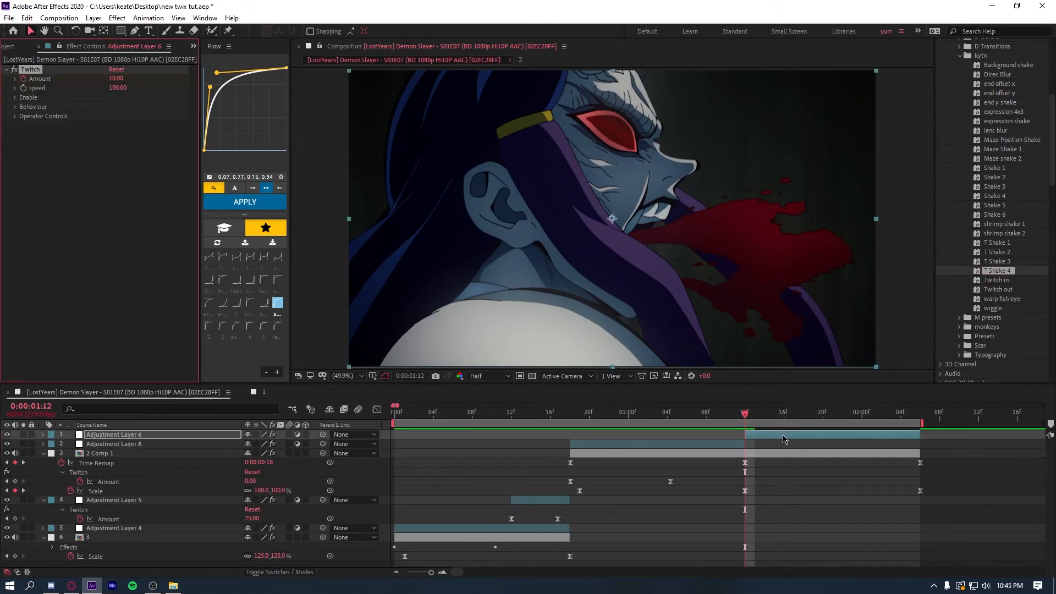
drag(1008, 128, 753, 456)
- Add Motion Tile to 2 Comp 1 and clip 3, using output width 210, output height 260 and mirrored edges
key(ctrl+space)
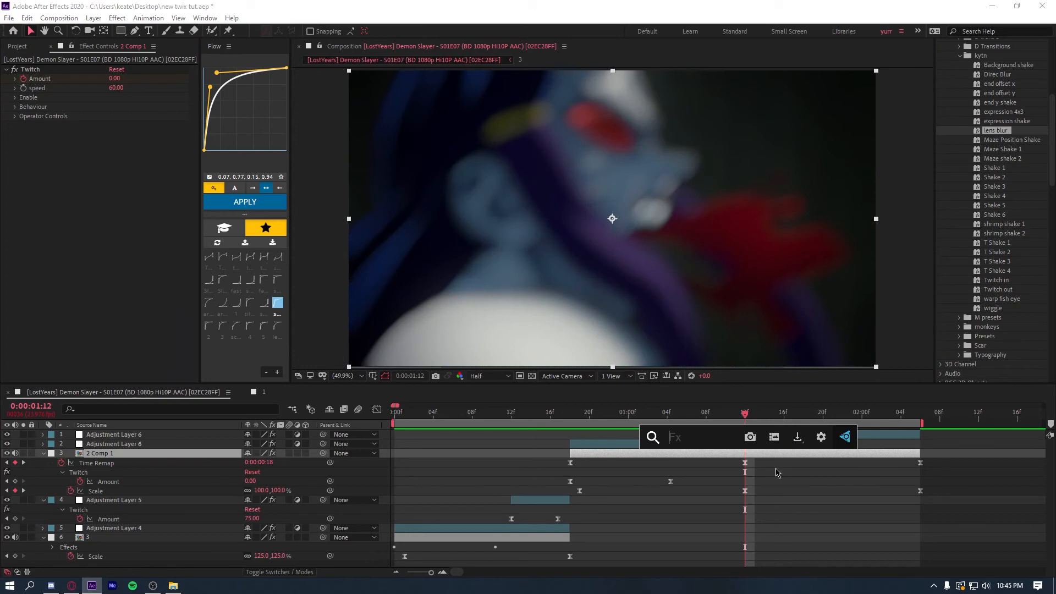
text(motio)
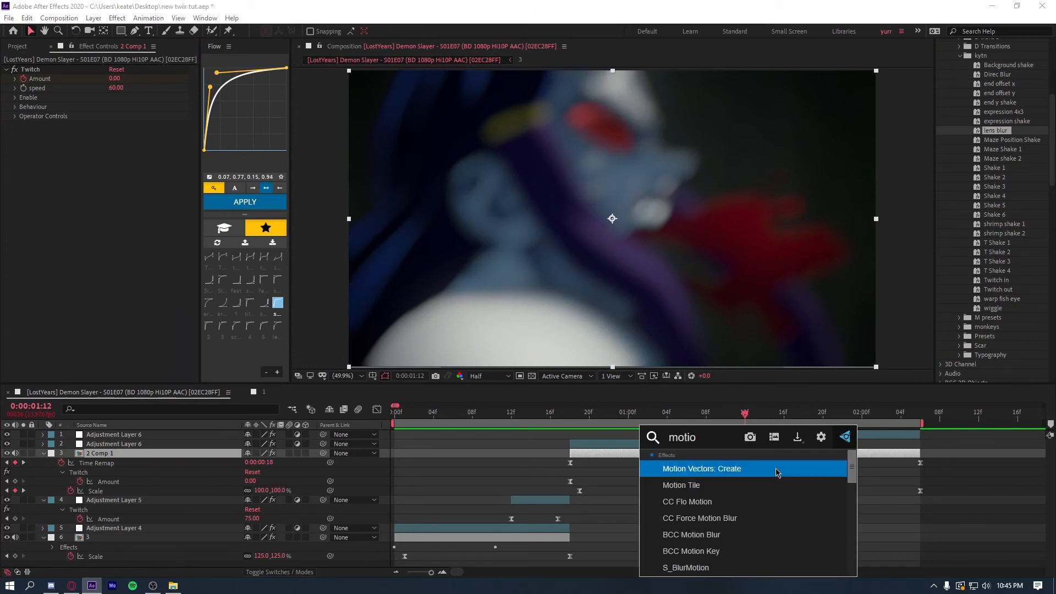
click(728, 485)
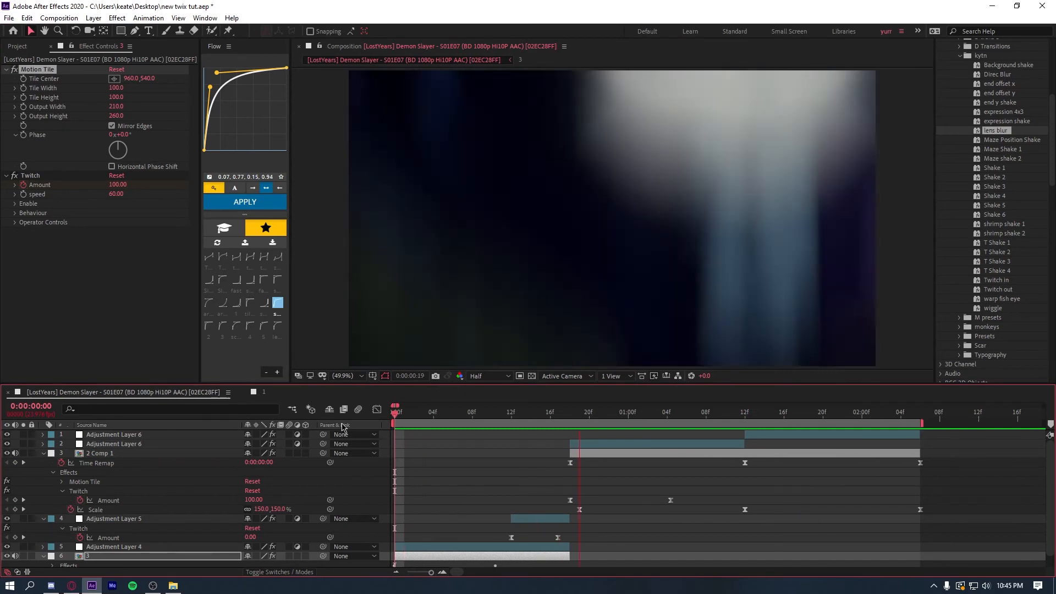
- Preview the whole edit and check the shake and blur around 0:00:01:12
key(space)
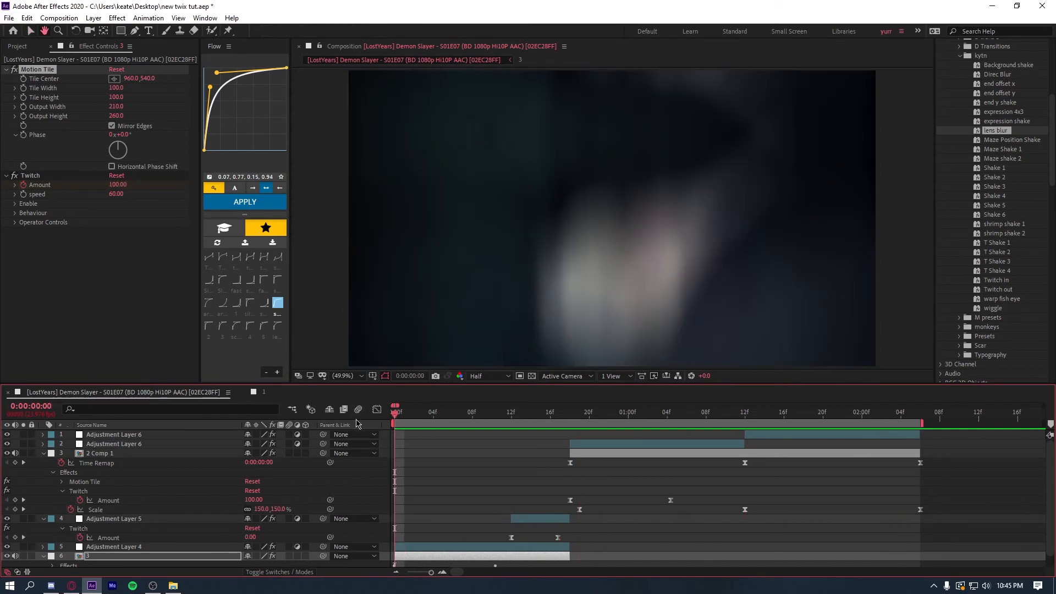
key(space)
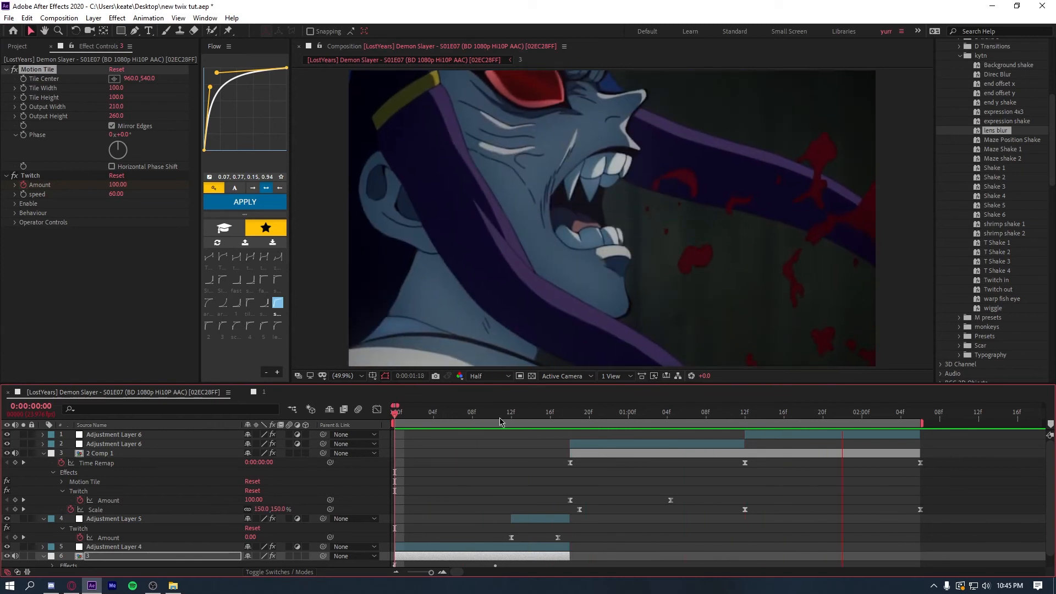
key(space)
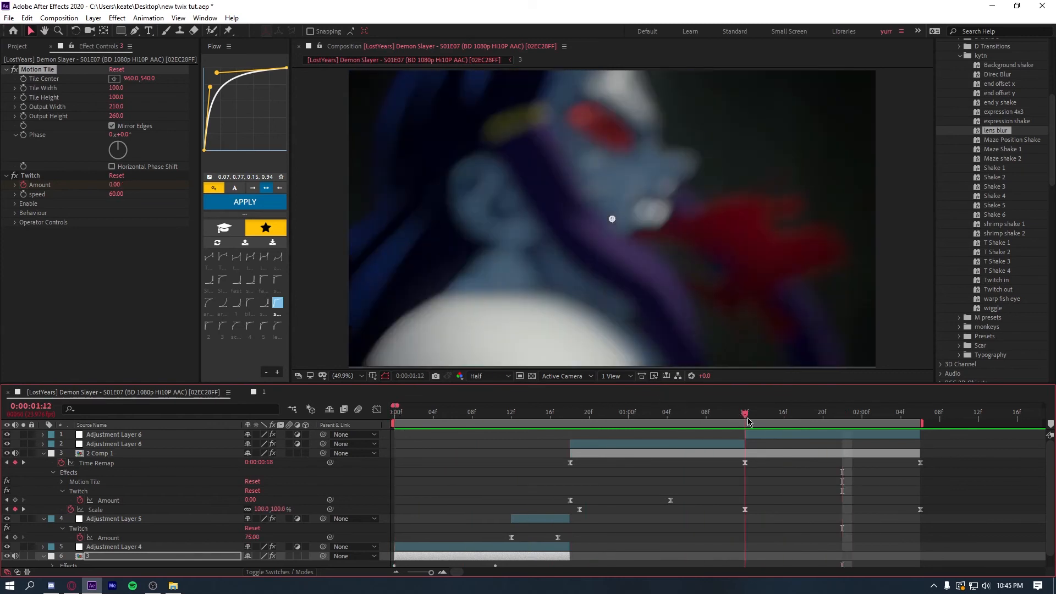
key(space)
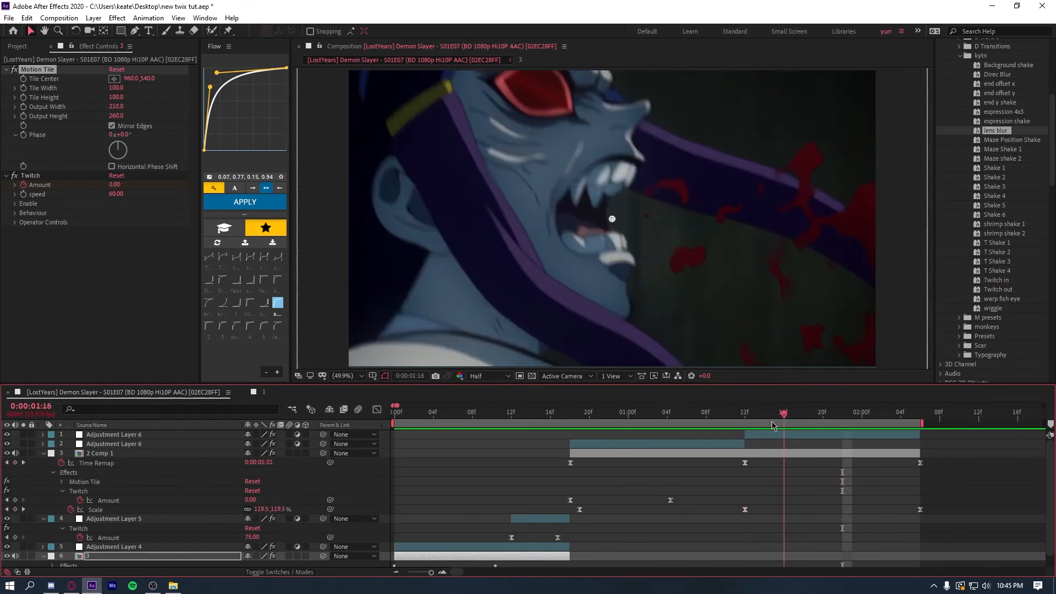
key(space)
drag(752, 422, 813, 424)
key(space)
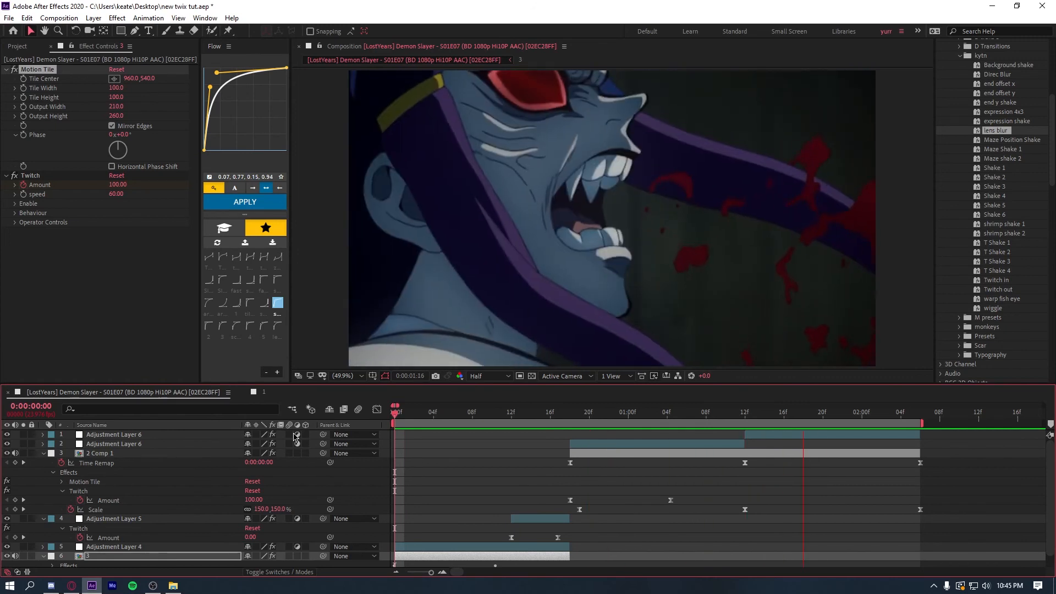
click(762, 437)
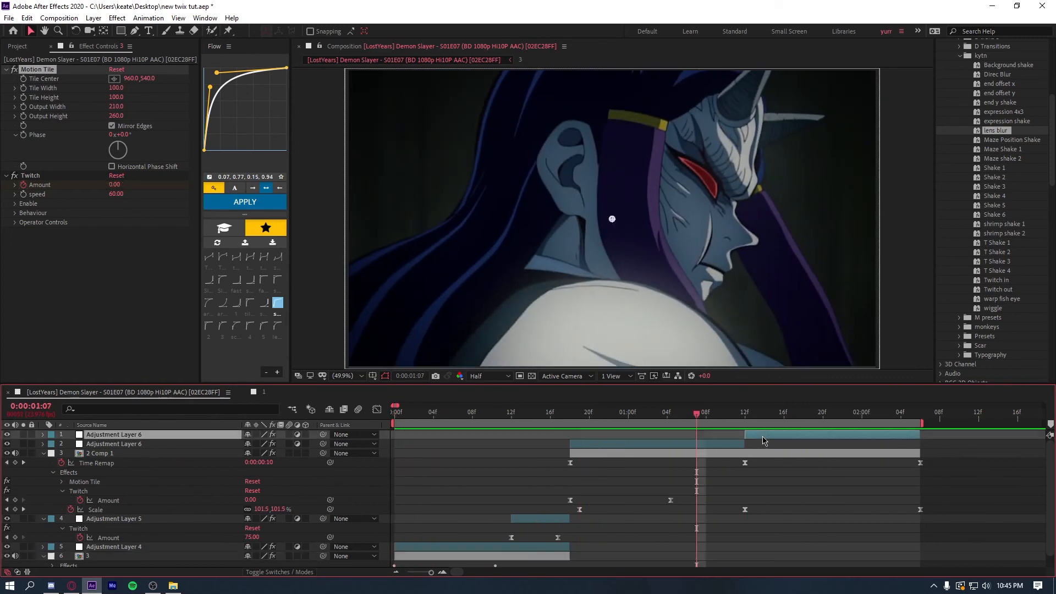